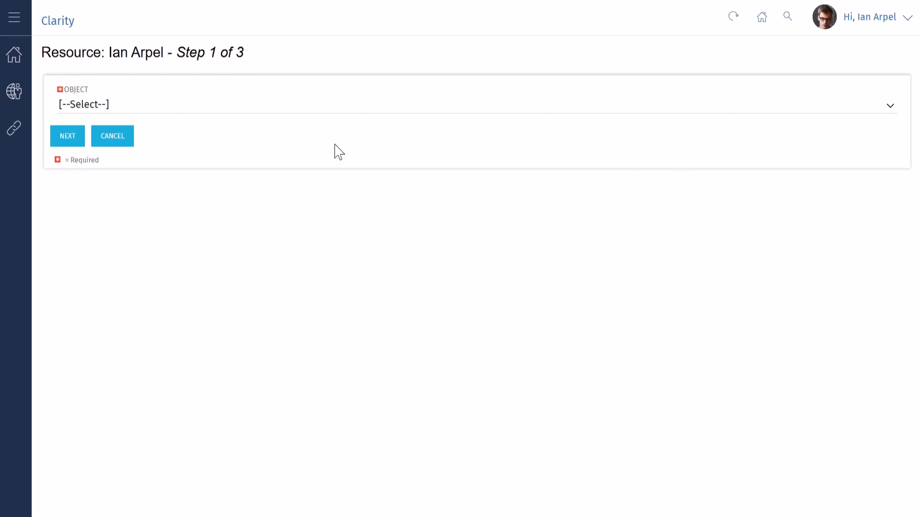
Step: Choose Data Provider as the object for the resource's access rights and continue to the list of rights
click(890, 106)
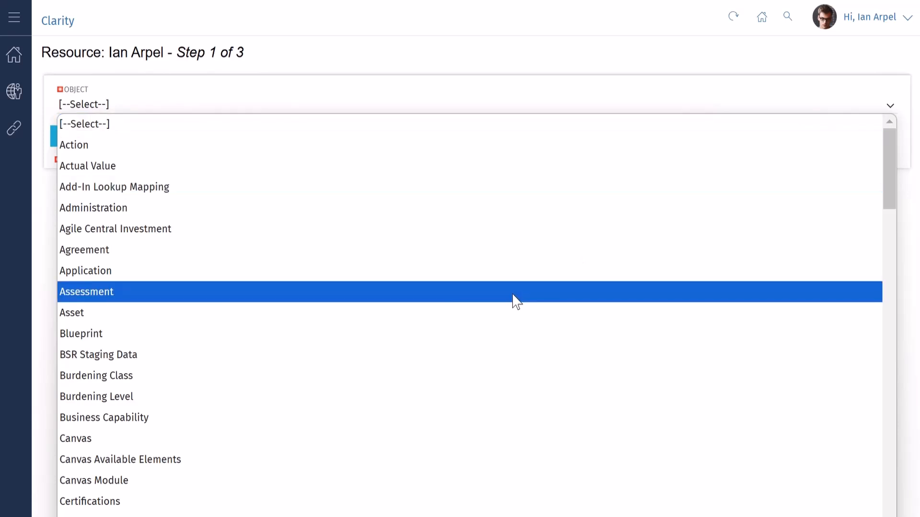
scroll(513, 297, down, 7)
scroll(512, 294, down, 1)
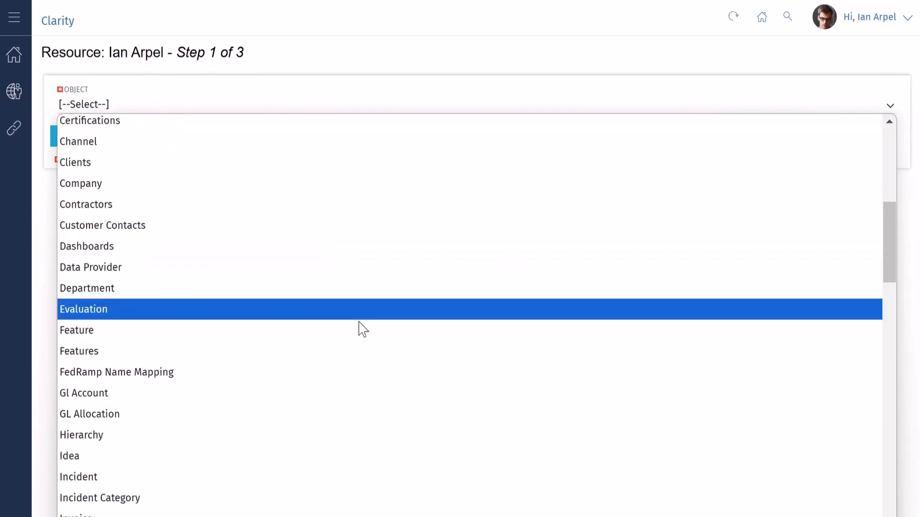
click(205, 271)
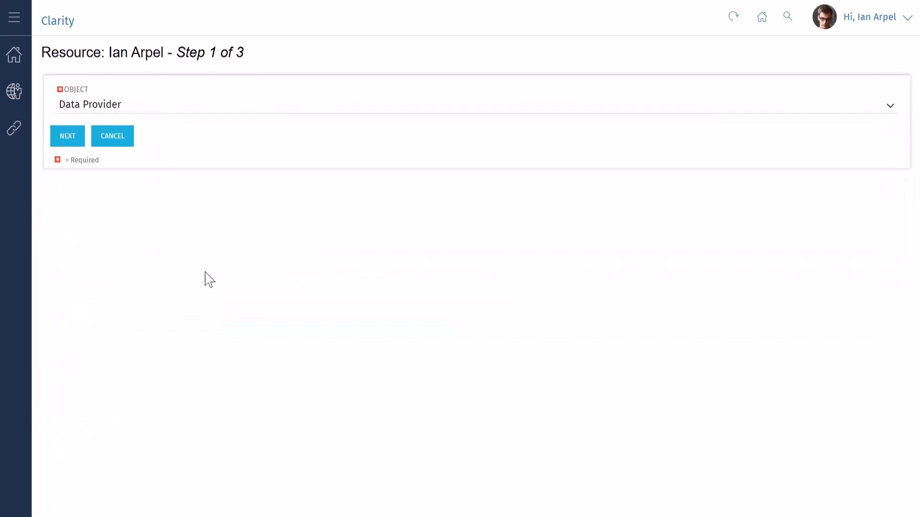
click(64, 140)
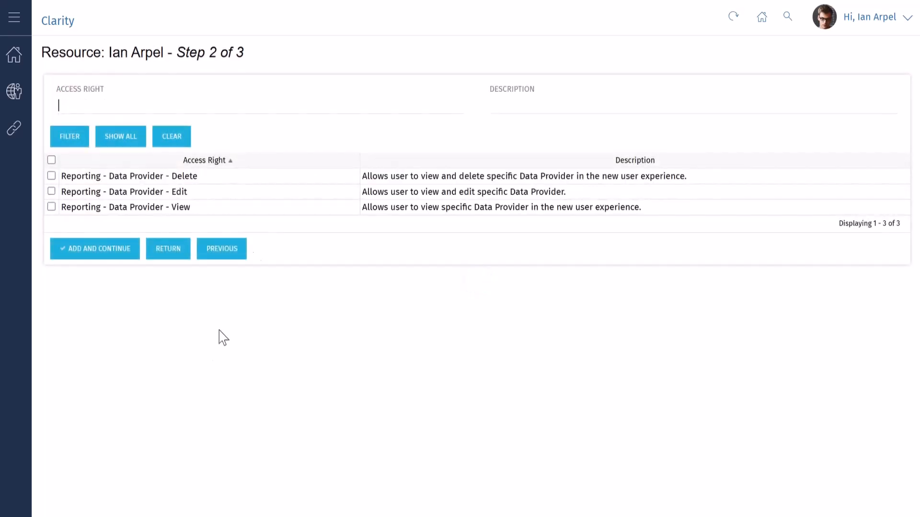
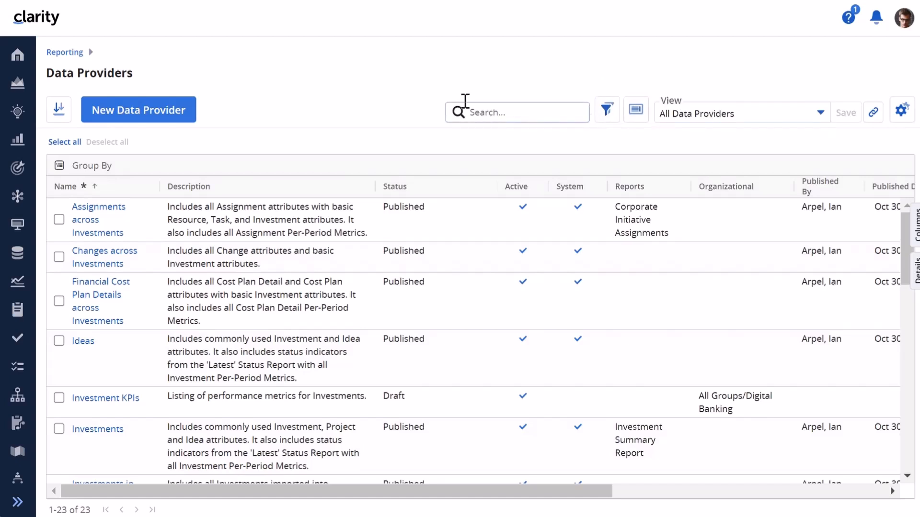
Step: Select the Changes across Investments data provider and review which columns can be shown in the grid
click(58, 258)
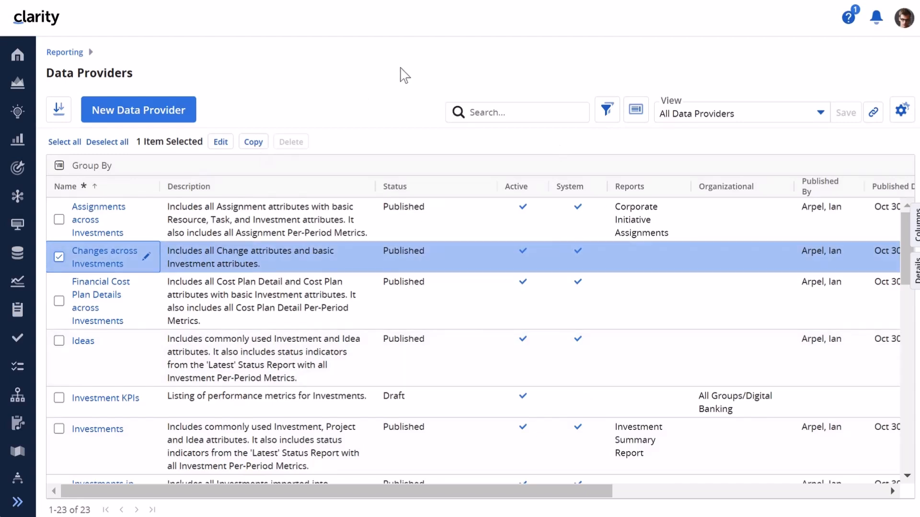
click(913, 229)
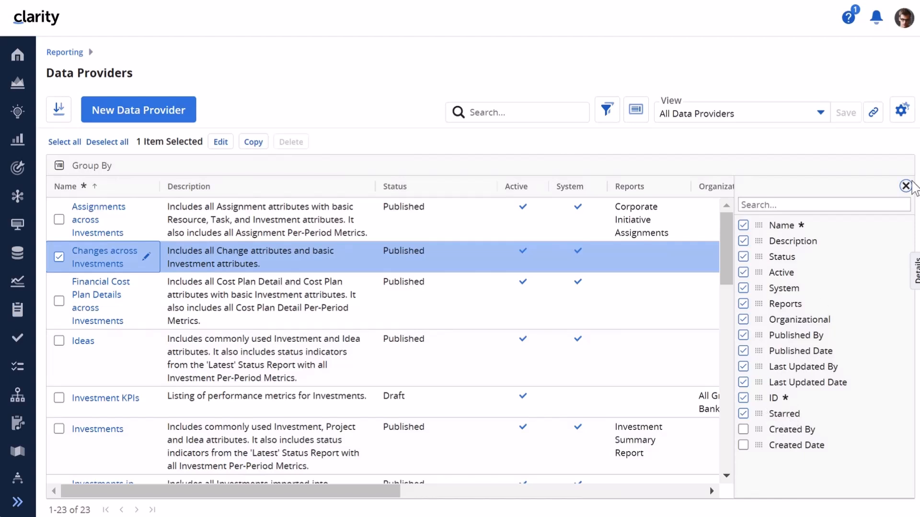
click(905, 186)
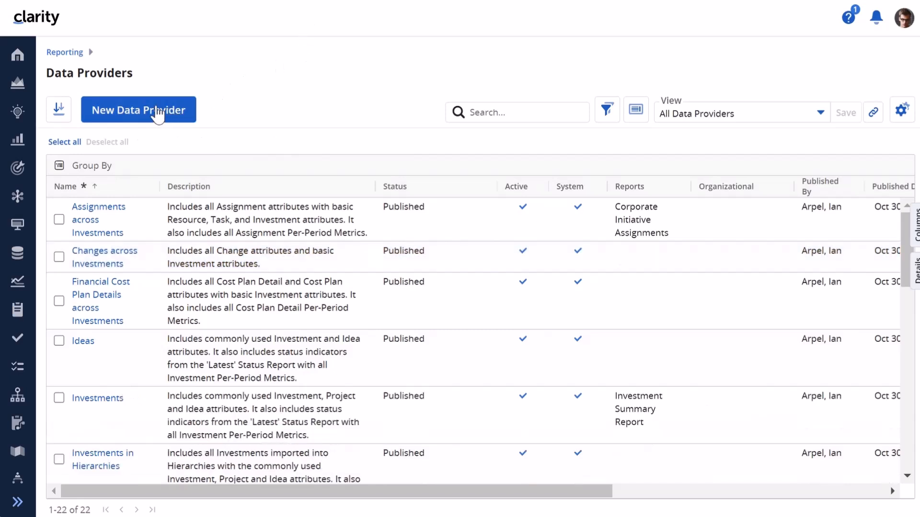
Step: Create a new data provider named "Investment KPIs" with the description "My KPIs"
click(154, 113)
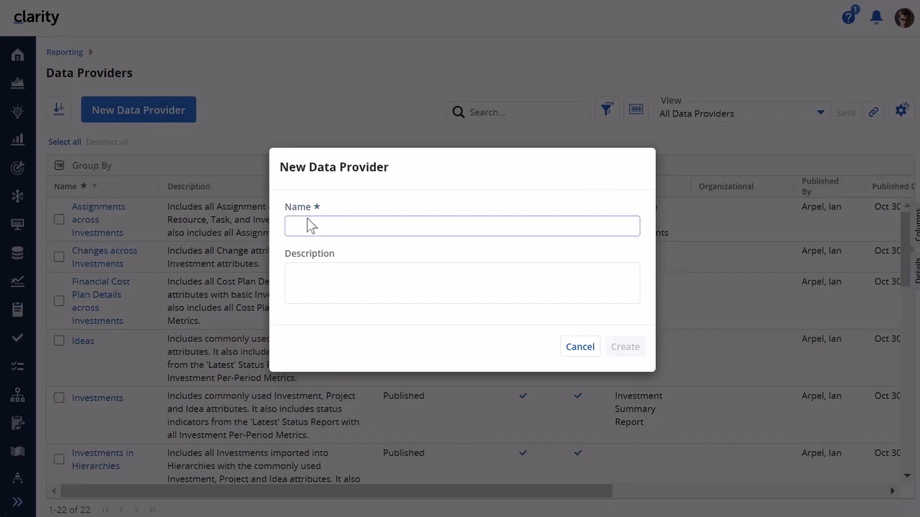
click(305, 226)
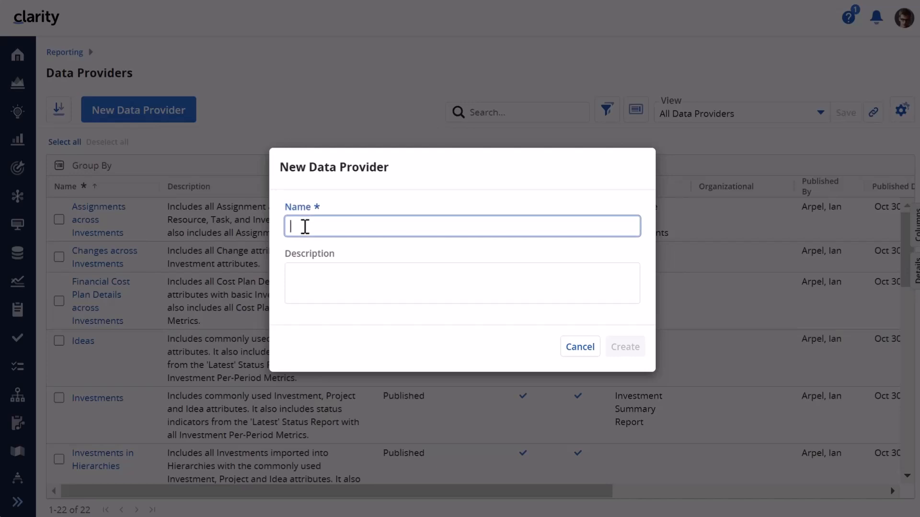
text(Investment KPIs)
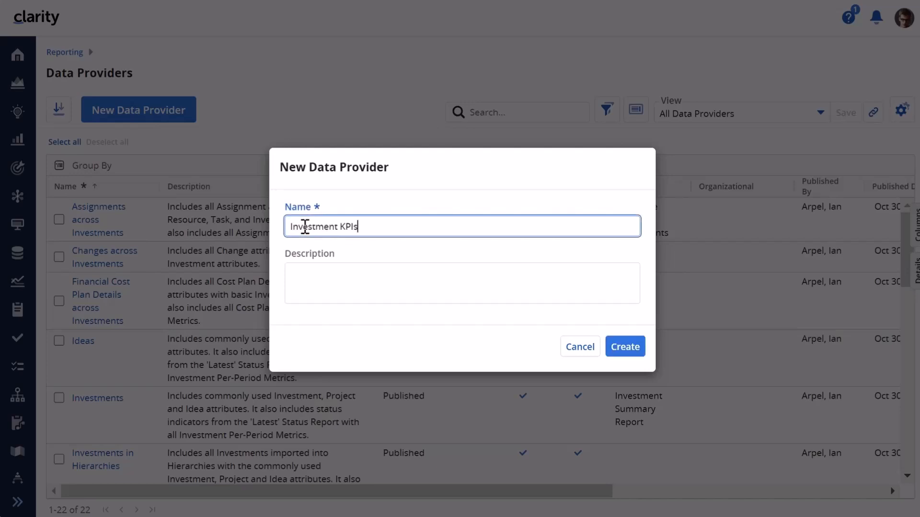
click(306, 276)
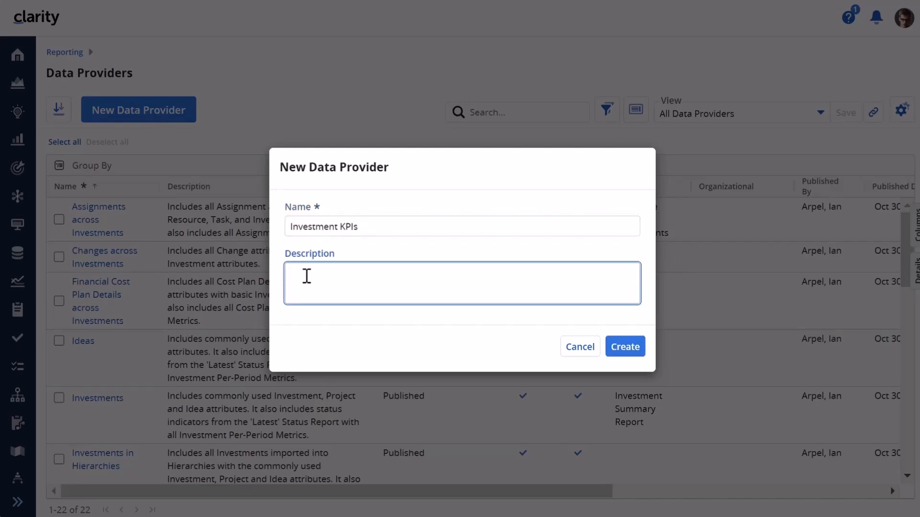
text(My KPIs)
click(624, 349)
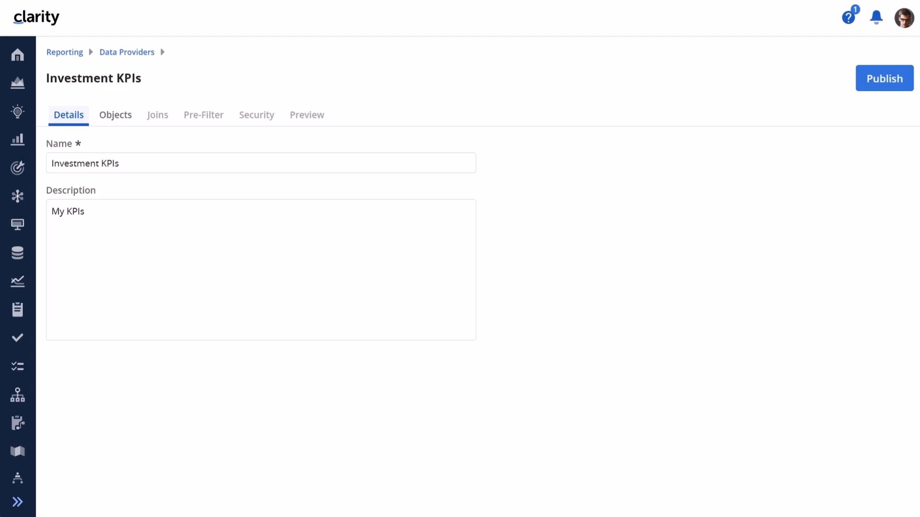
Step: Search the objects available to the data provider for "Investment" and locate the Investment object with its attributes
click(116, 120)
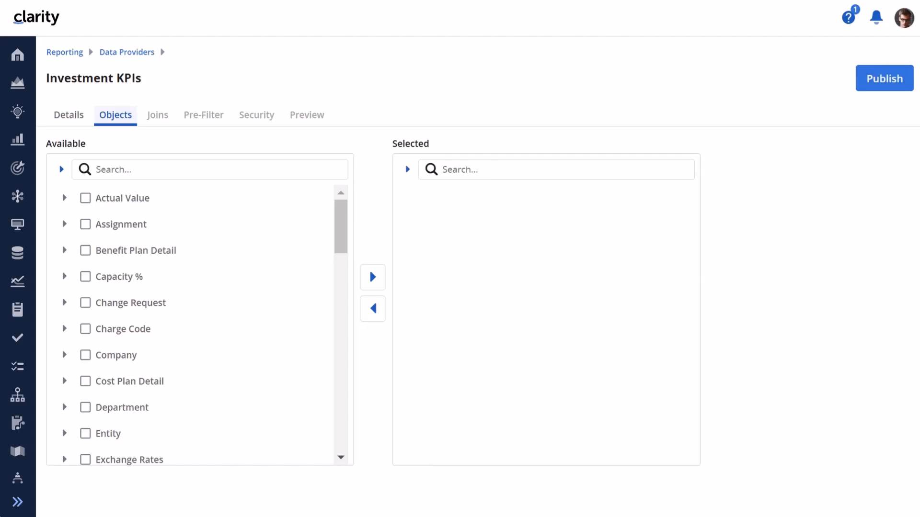
text(Investment)
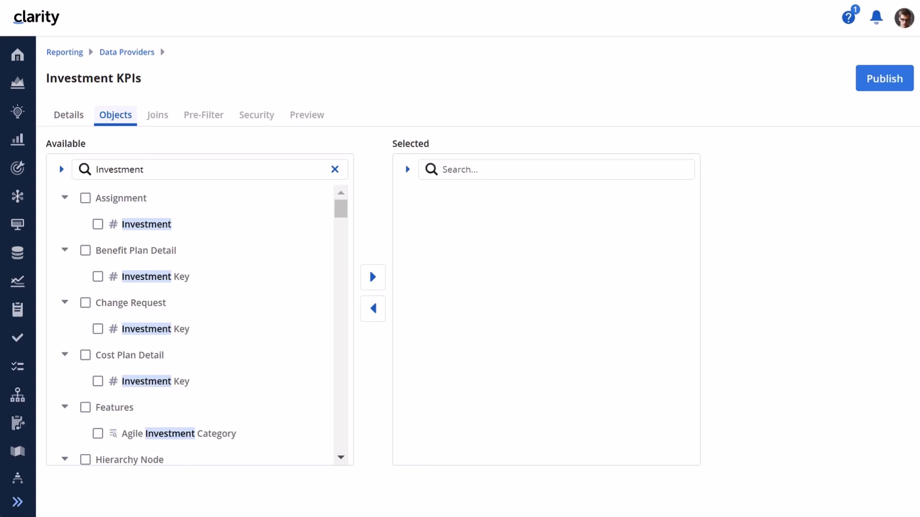
scroll(199, 324, down, 5)
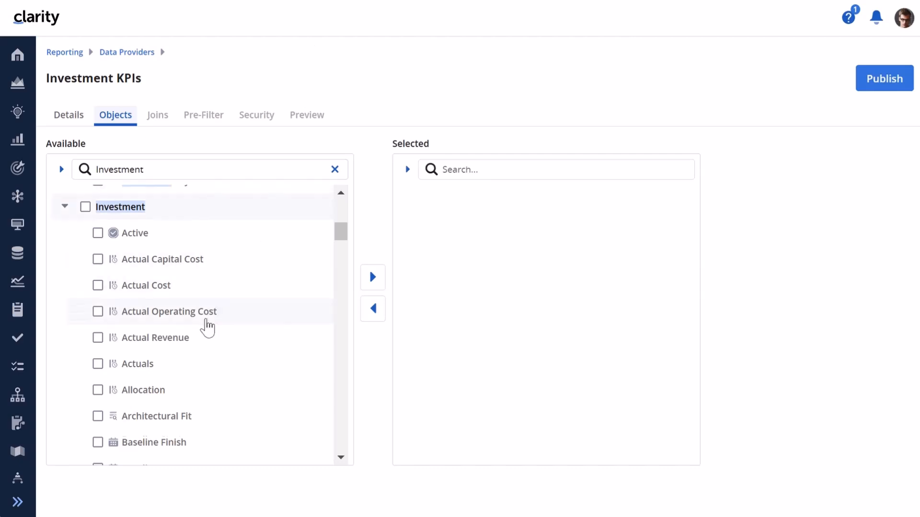
scroll(207, 329, down, 5)
scroll(207, 329, down, 1)
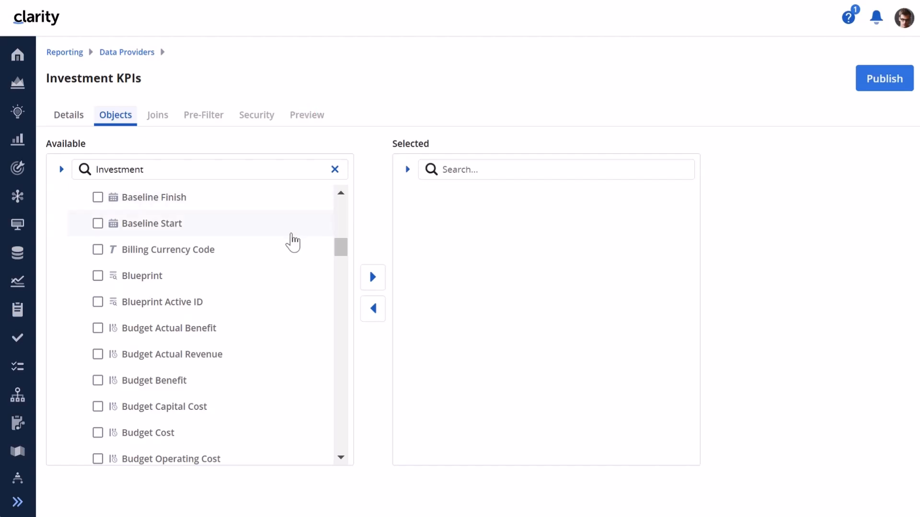
scroll(293, 242, up, 10)
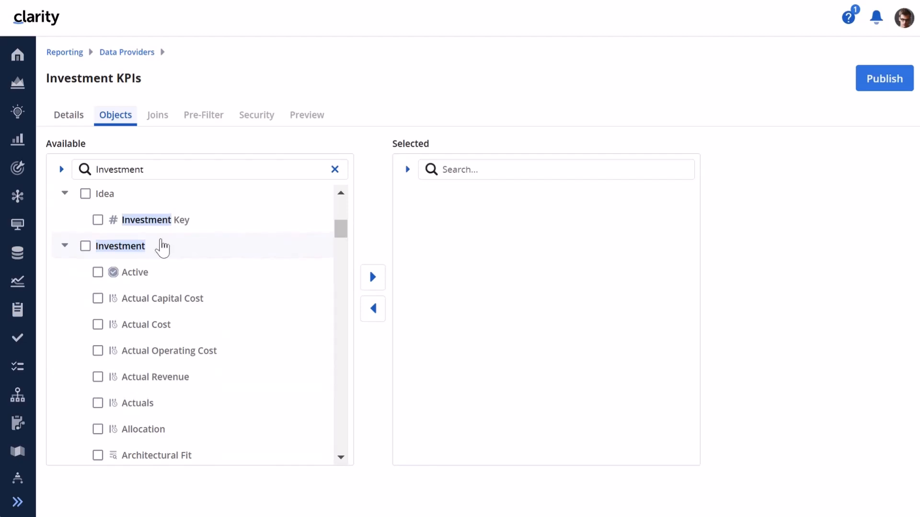
Step: Add the Investment object with all its attributes to the data provider and remove it again
click(86, 247)
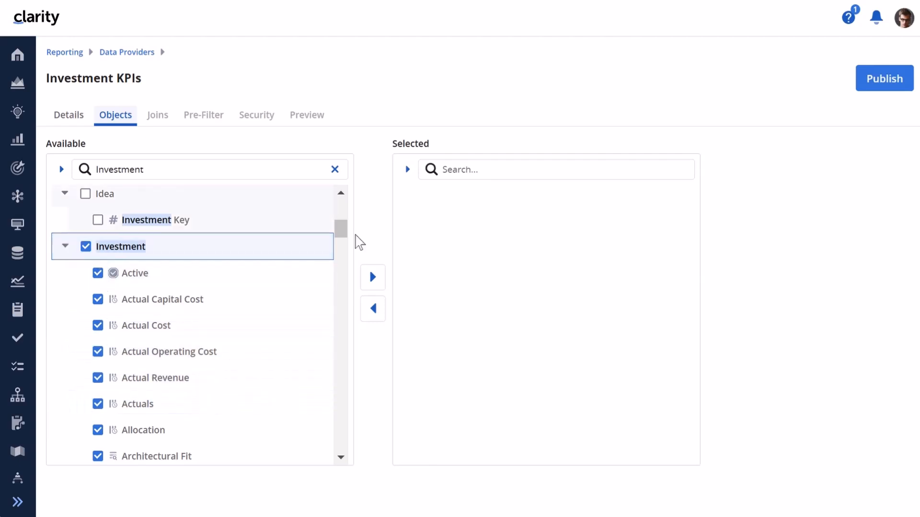
click(372, 278)
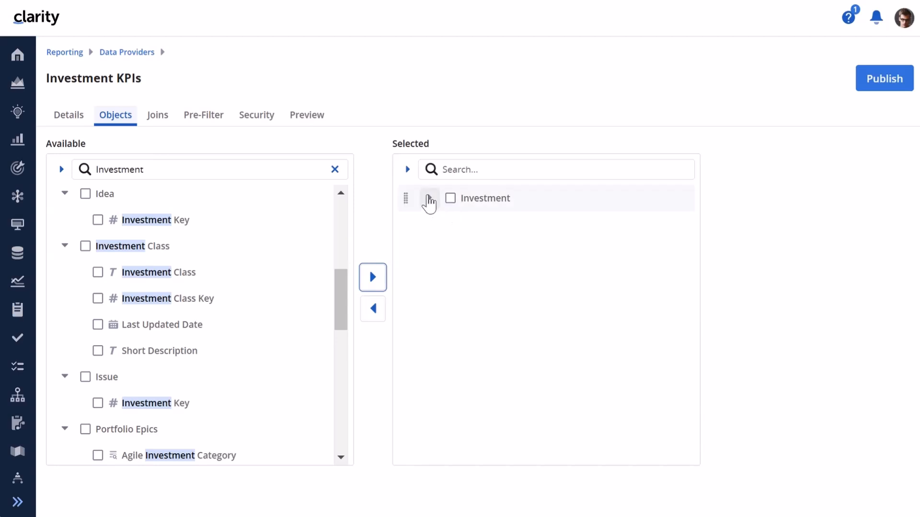
click(429, 198)
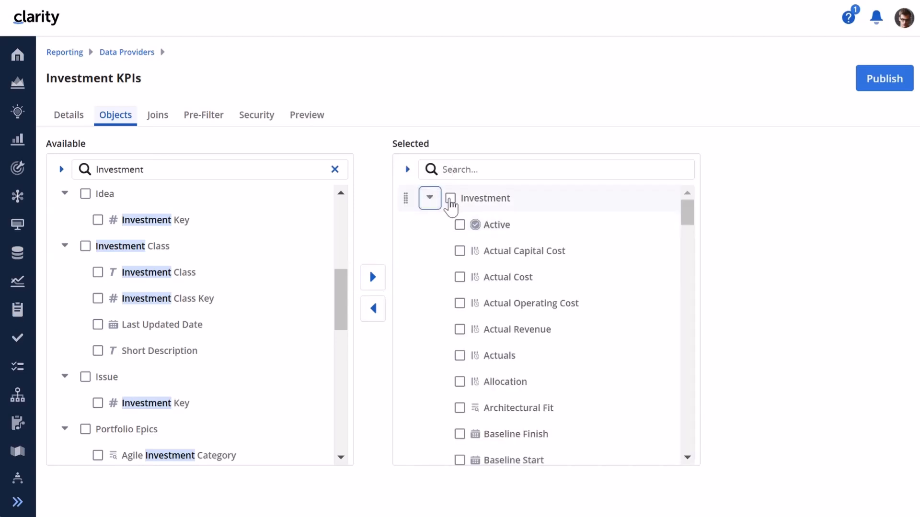
click(450, 198)
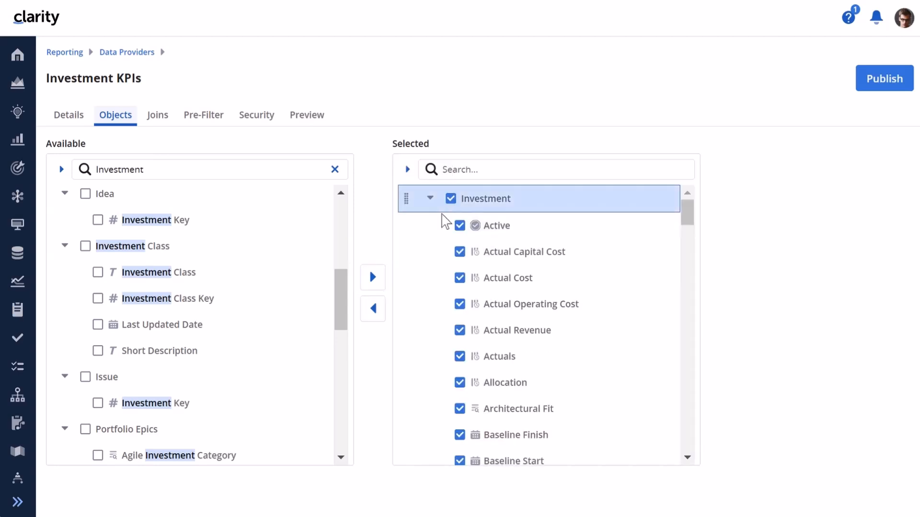
click(372, 309)
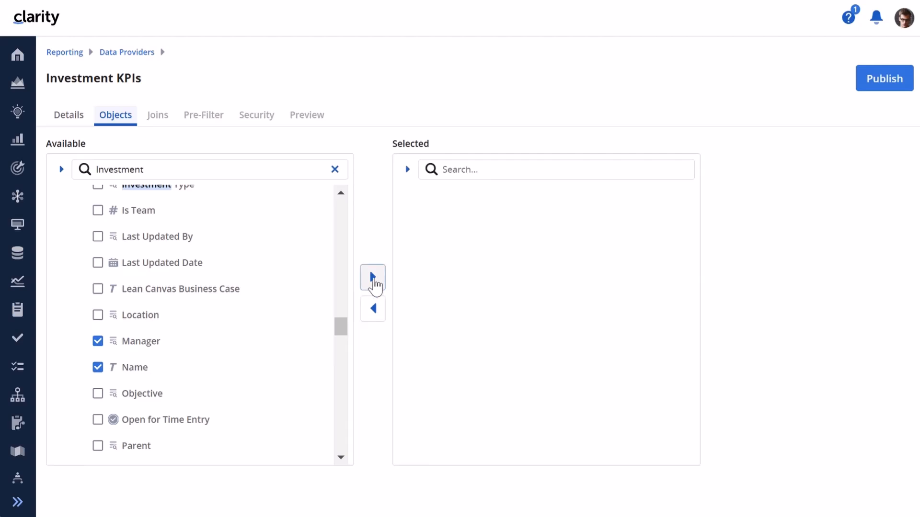
Step: Add Investment's Manager, Name, Risk Score and Status Indicator, and Status Report's Cost and Effort Status, Name, Overall Status, Report Date and Report Status
click(373, 277)
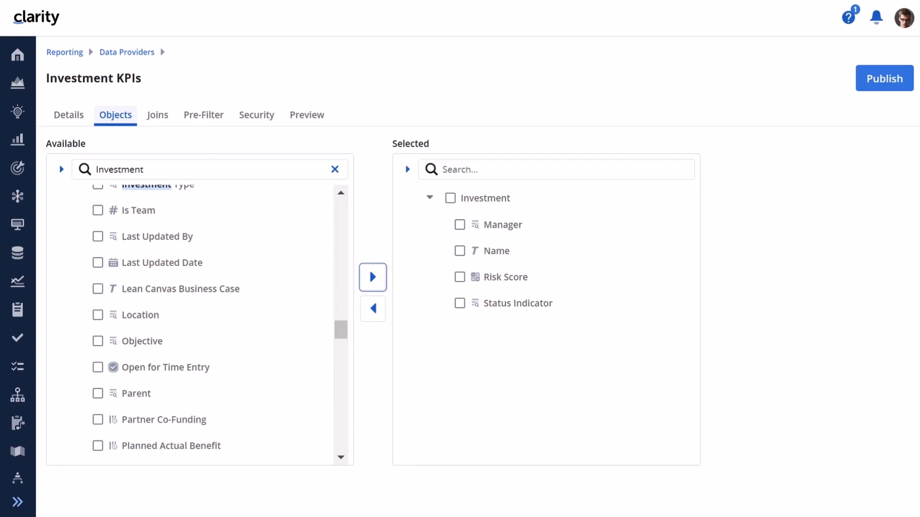
scroll(191, 321, up, 5)
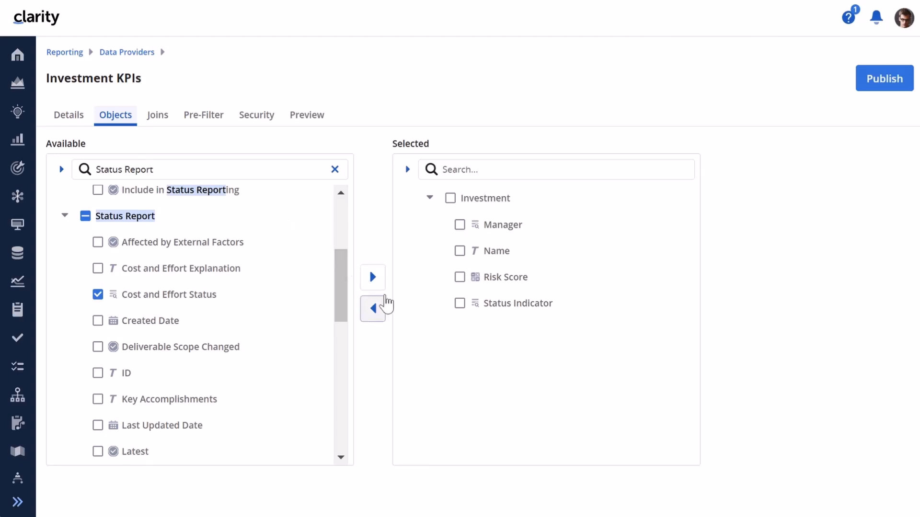
click(373, 278)
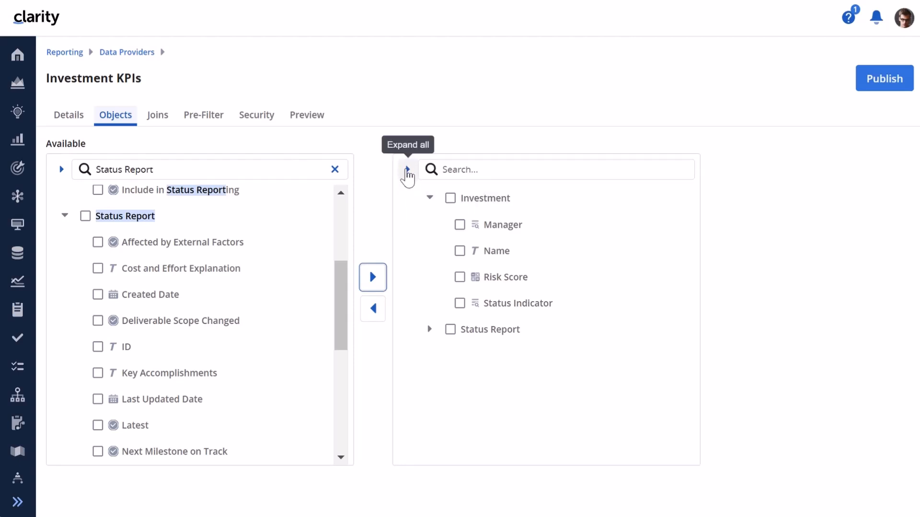
Step: Review the attributes under the selected objects, the unfiltered list of available objects and the Assignment object's attributes
click(407, 172)
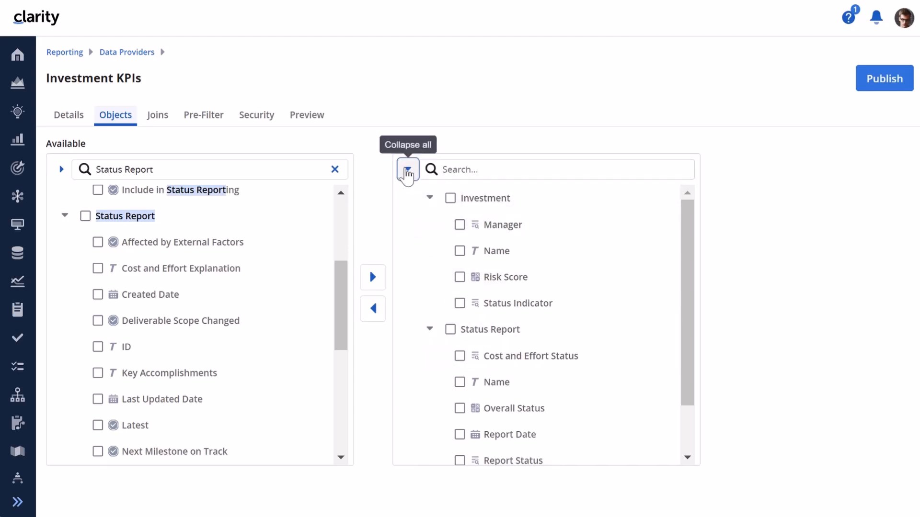
click(406, 172)
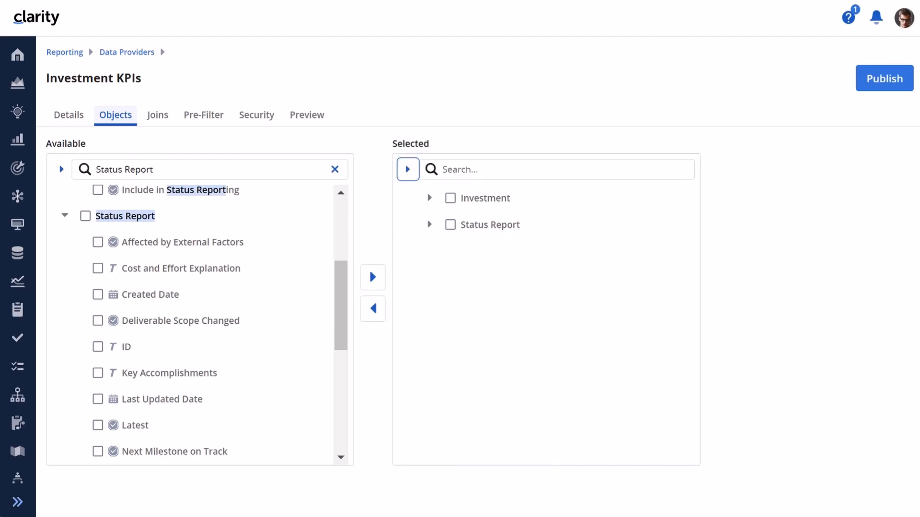
click(335, 169)
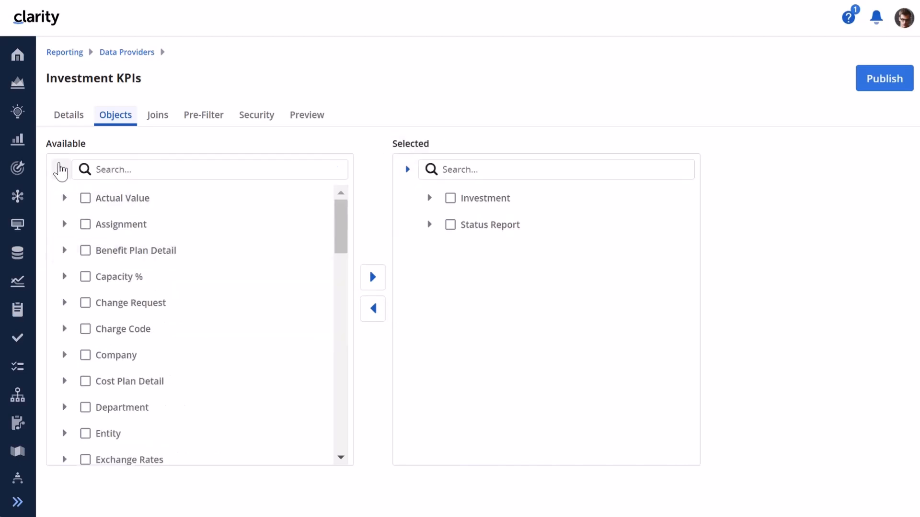
scroll(214, 349, down, 4)
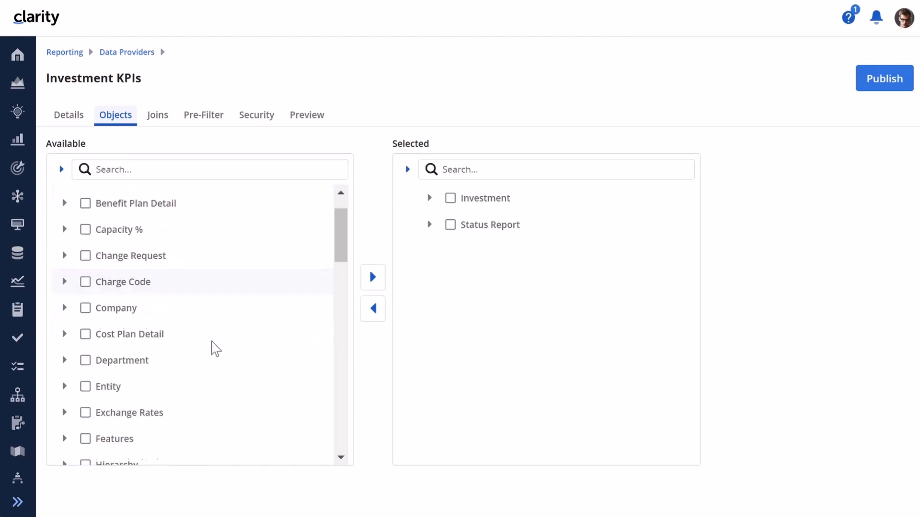
scroll(212, 342, up, 4)
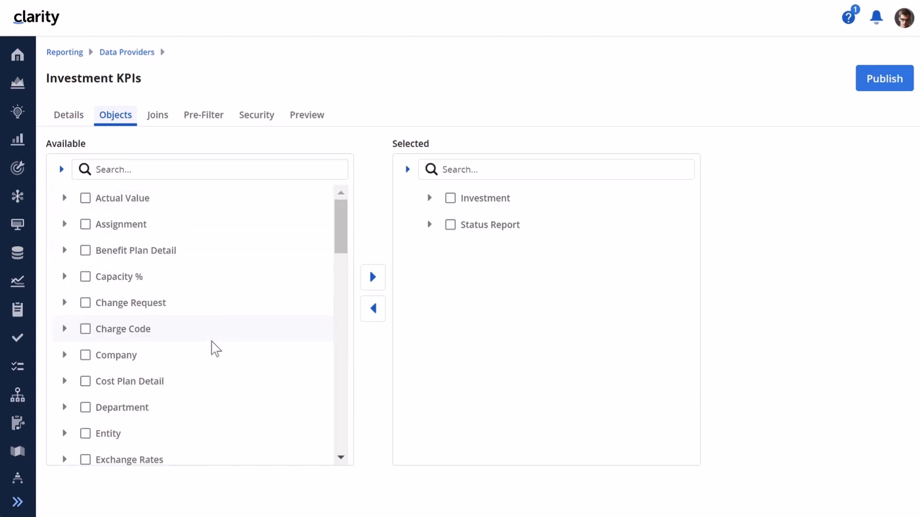
click(65, 225)
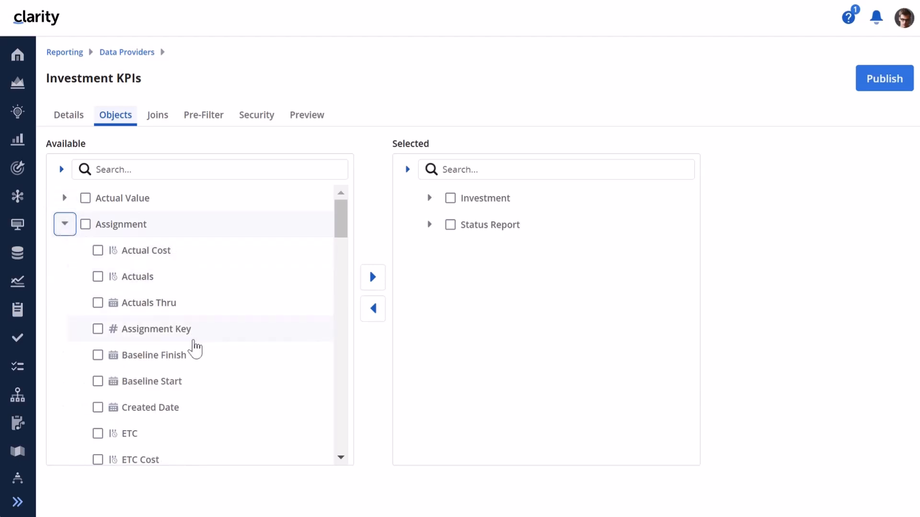
click(64, 229)
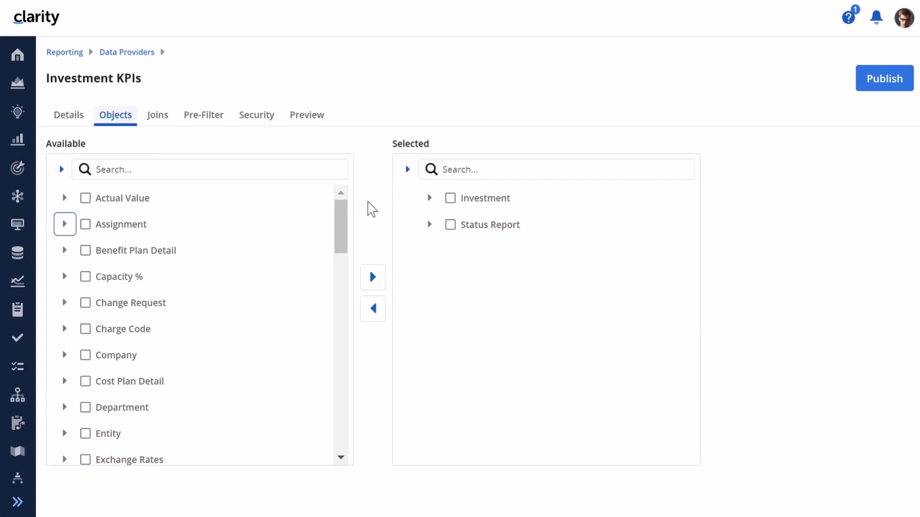
click(426, 201)
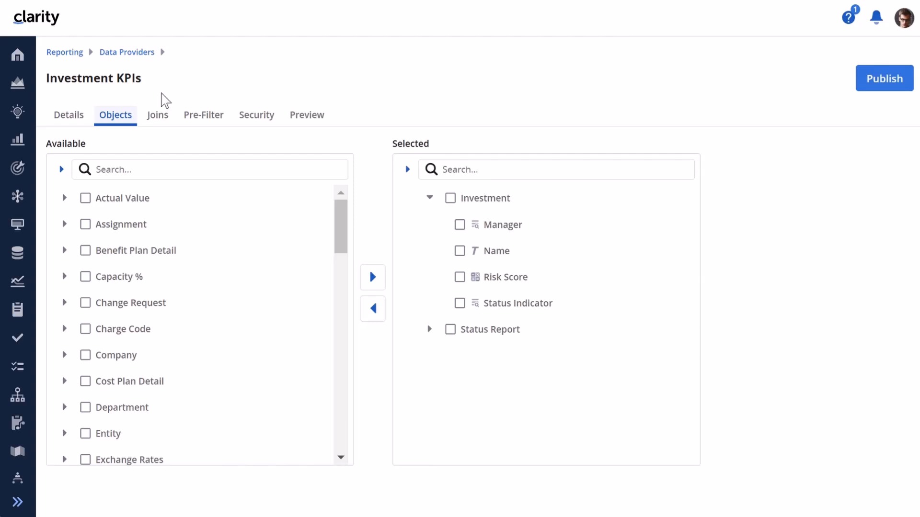
Step: Join the Investment and Status Report objects with an inner join where Investment Key equals Parent Reference
click(158, 121)
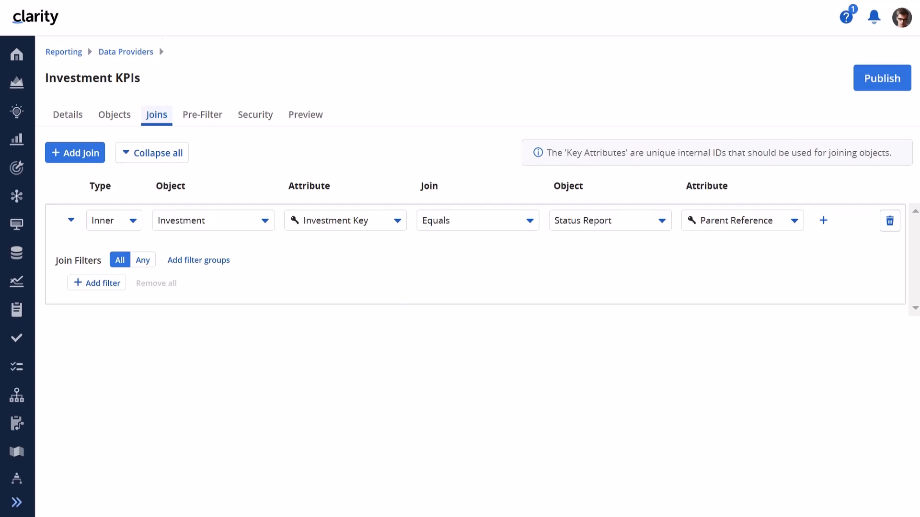
Step: Review the available join types, comparison operators and objects for both sides of the Investment–Status Report join
click(137, 223)
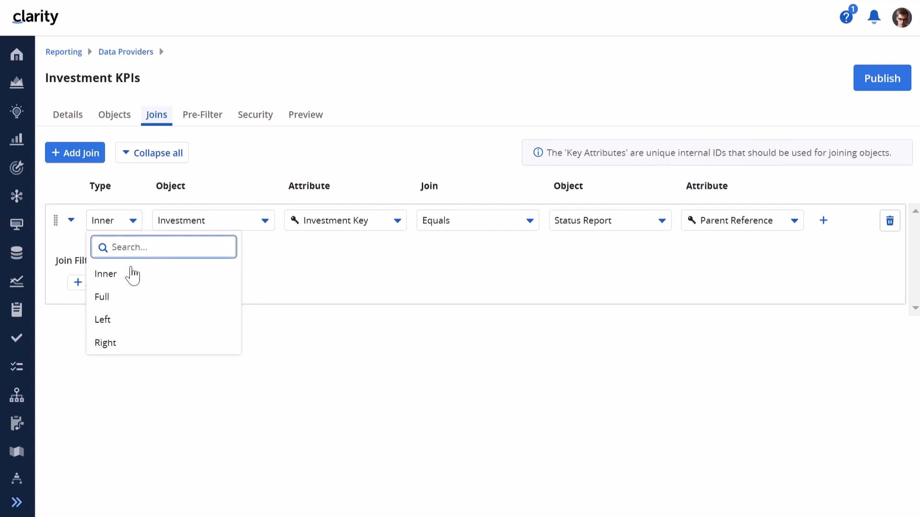
click(273, 36)
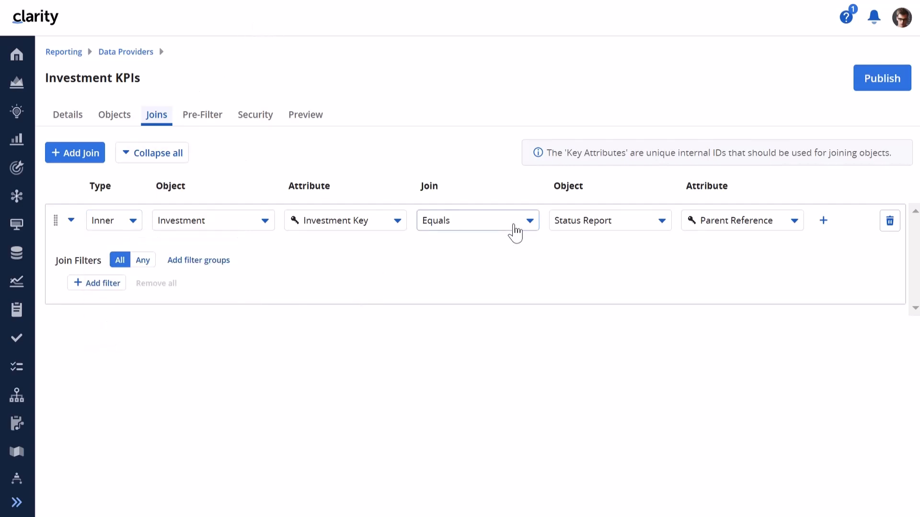
click(530, 221)
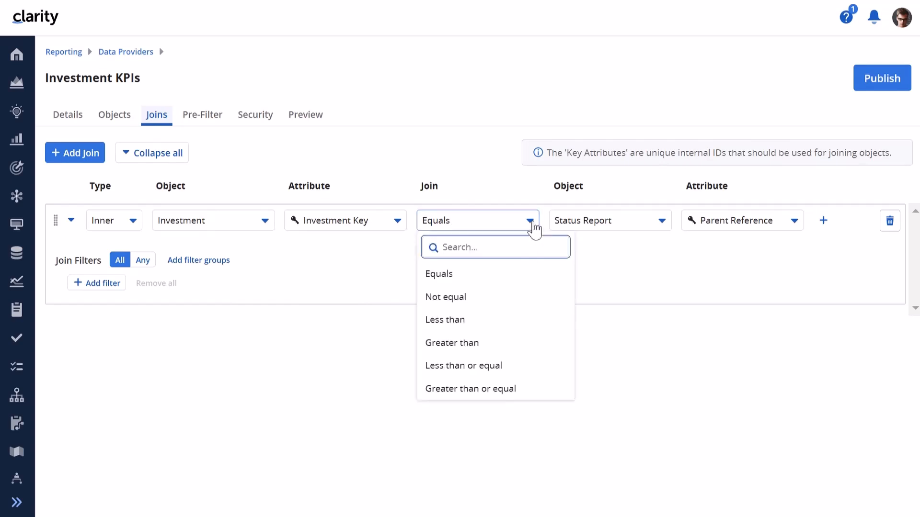
click(456, 98)
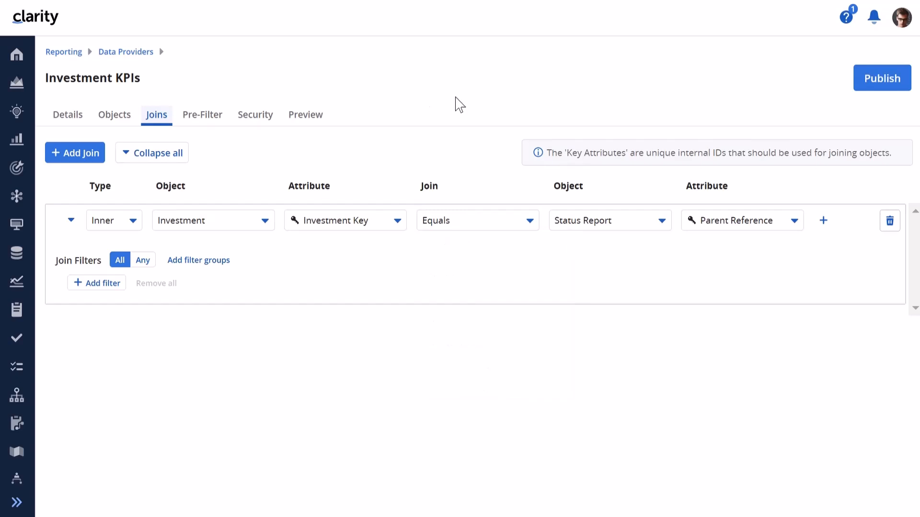
click(266, 221)
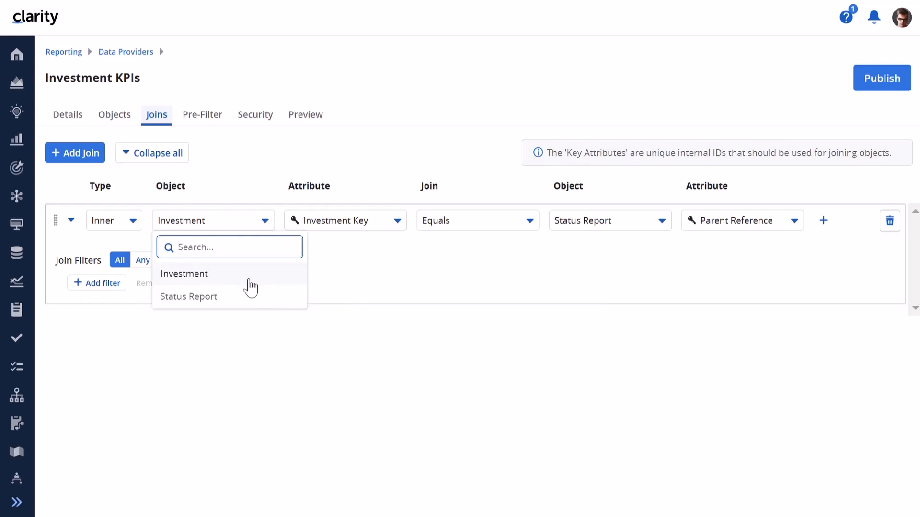
click(418, 81)
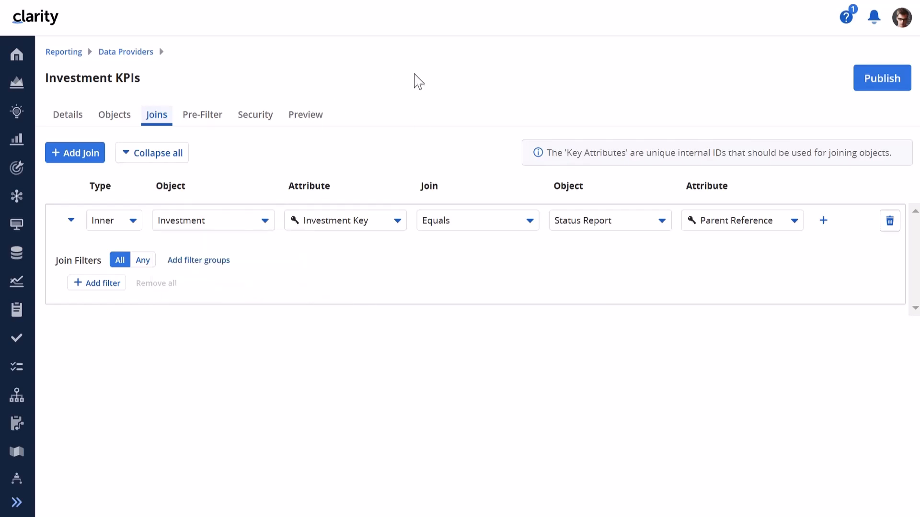
click(664, 225)
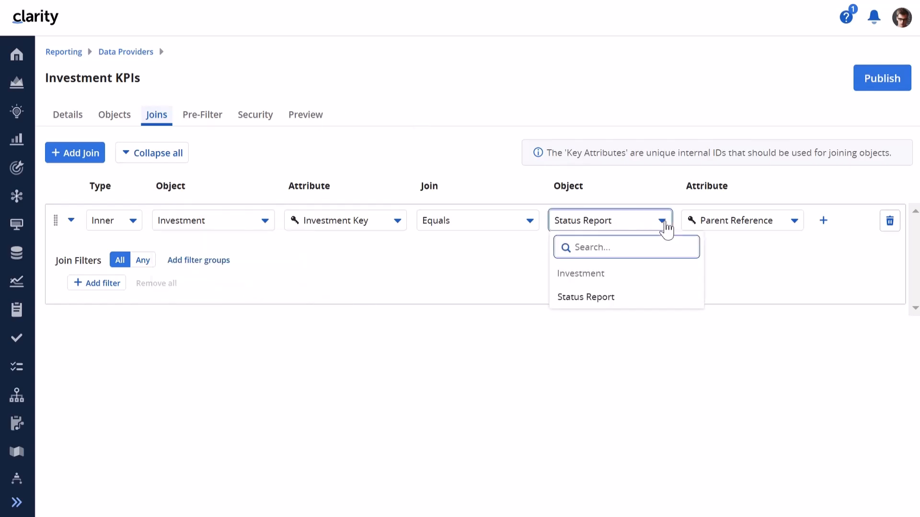
click(617, 82)
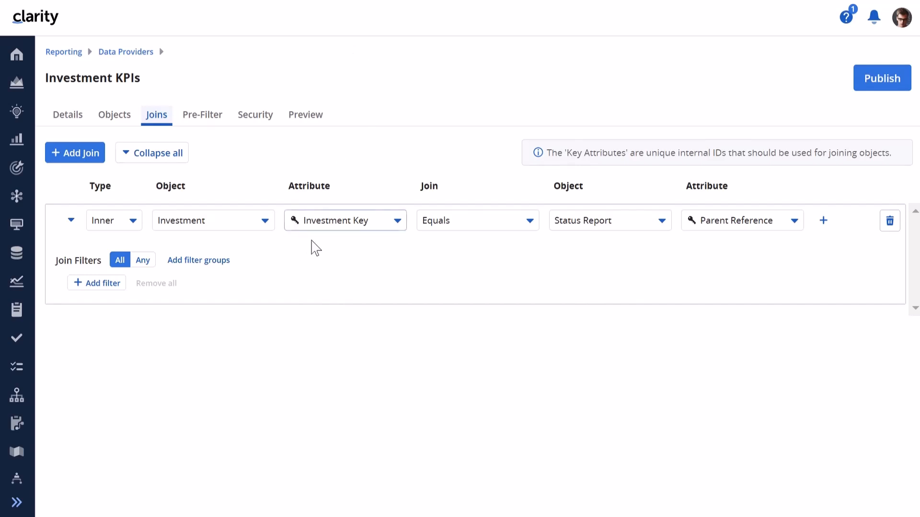
Step: Review the key attributes and other attributes that the Investment object offers for the join
click(399, 228)
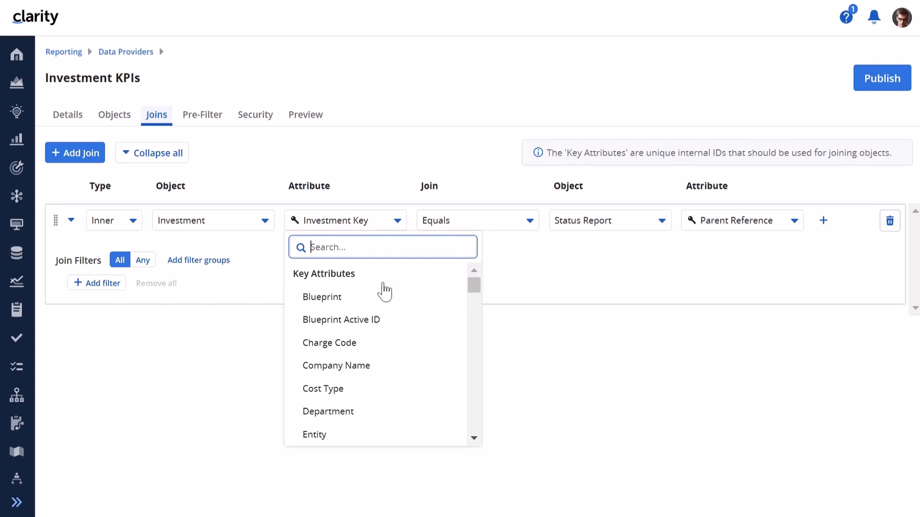
scroll(420, 363, down, 5)
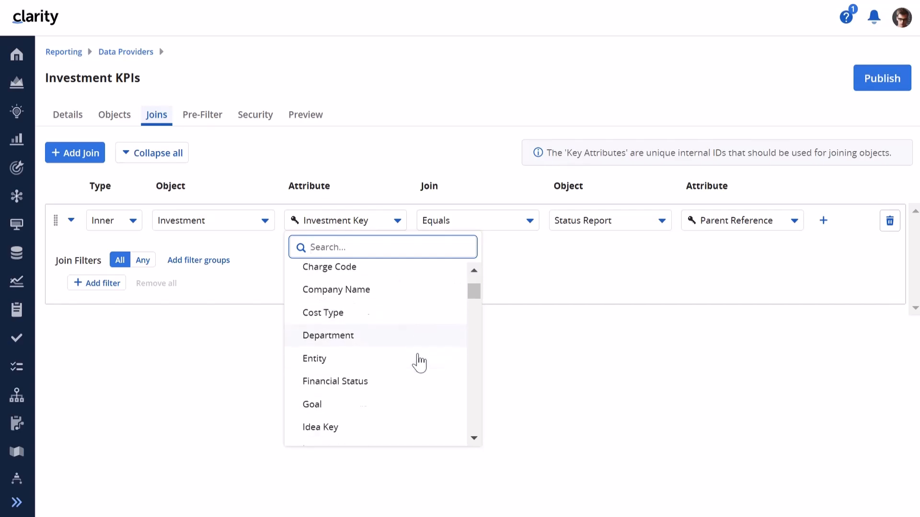
scroll(419, 363, down, 10)
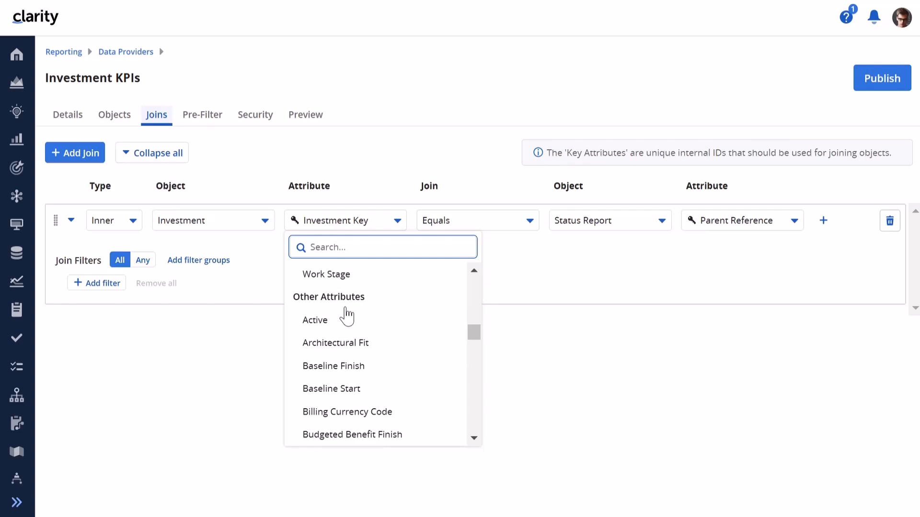
scroll(346, 316, up, 5)
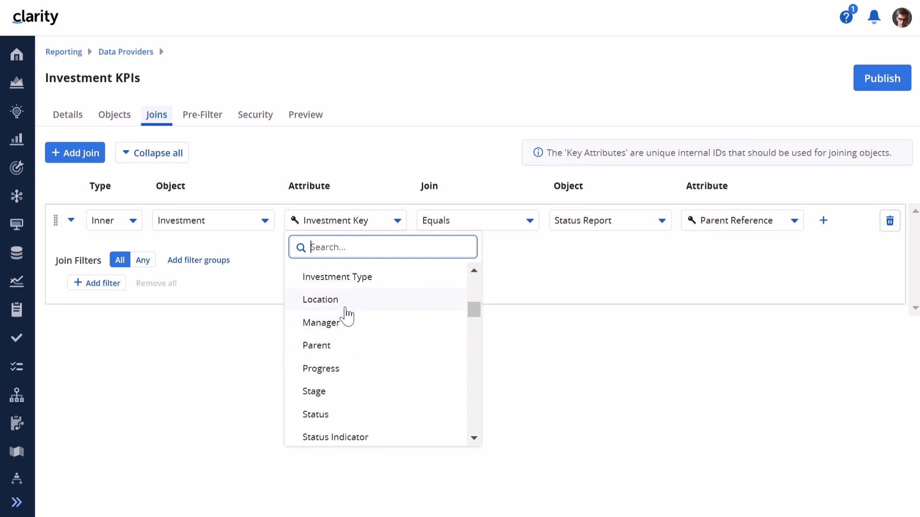
scroll(347, 316, up, 5)
scroll(347, 316, up, 2)
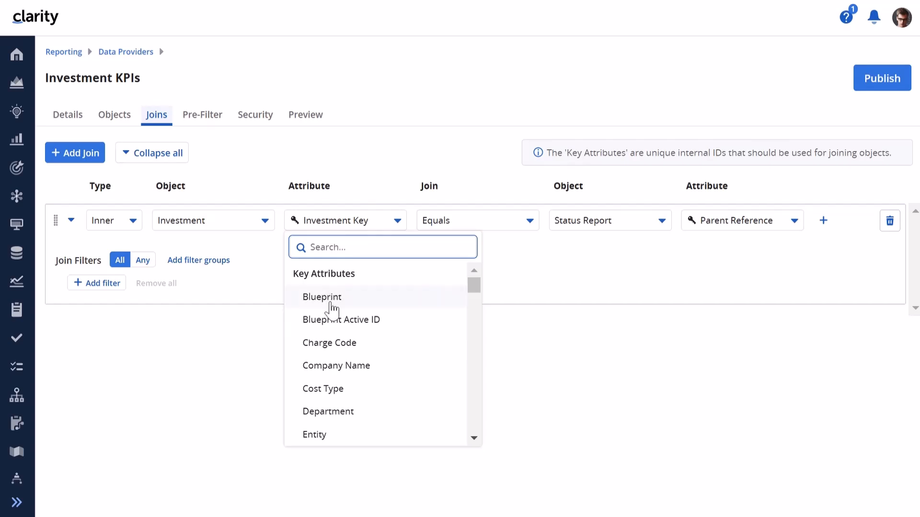
click(394, 125)
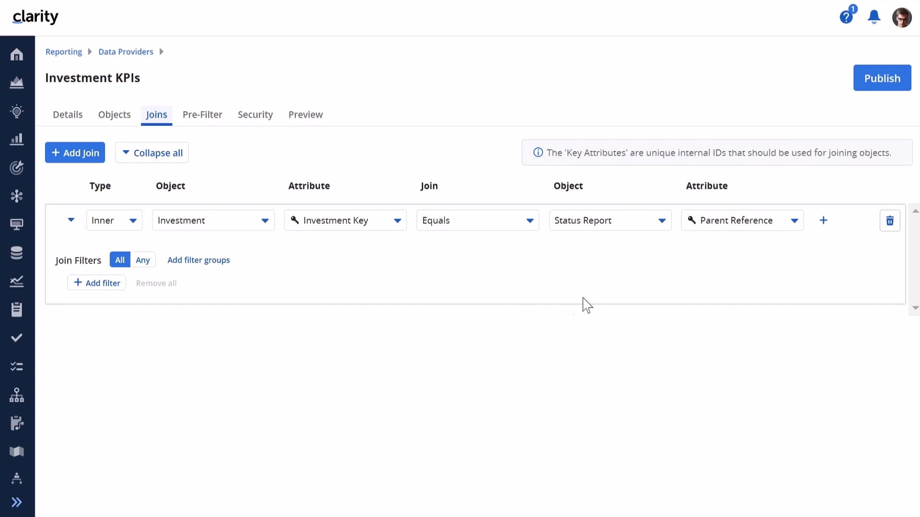
Step: Add a second condition row to the Investment–Status Report join and delete it again
click(824, 221)
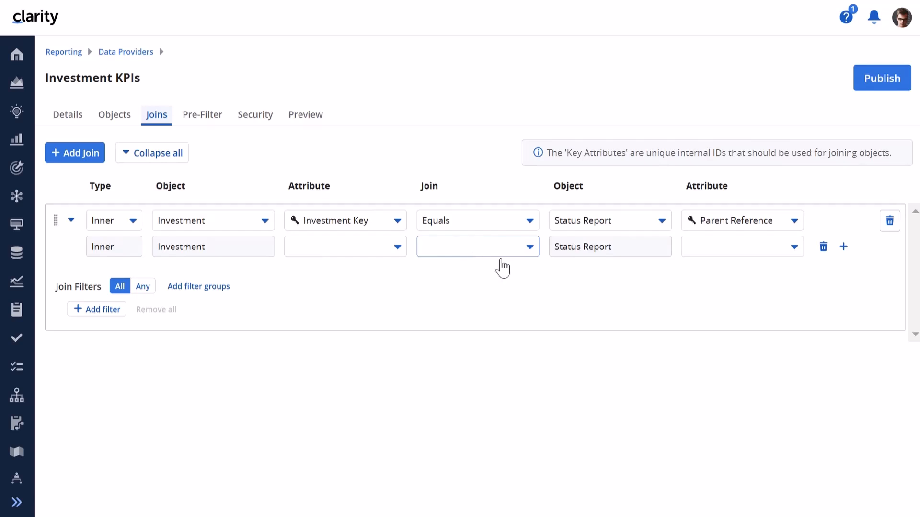
click(823, 247)
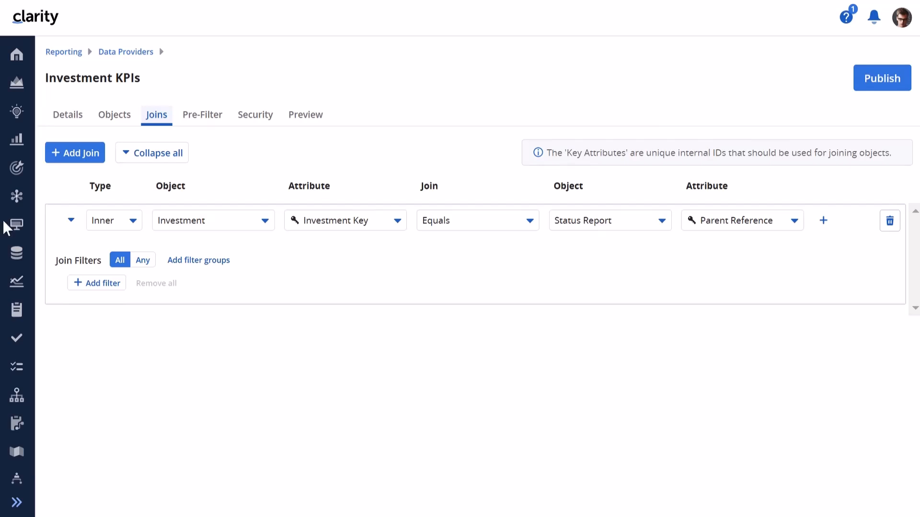
Step: Add a join filter where Status Report's Latest is equal to Yes, and set the join type to Left
click(101, 287)
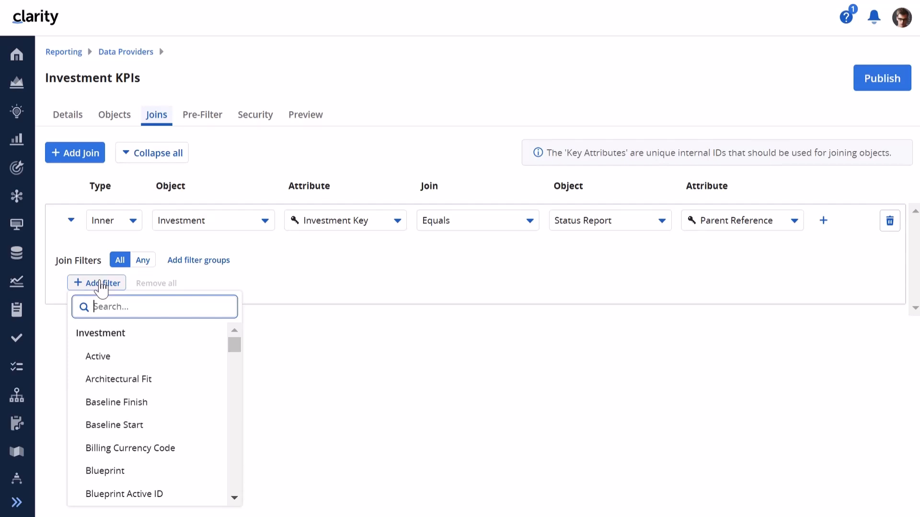
text(latest)
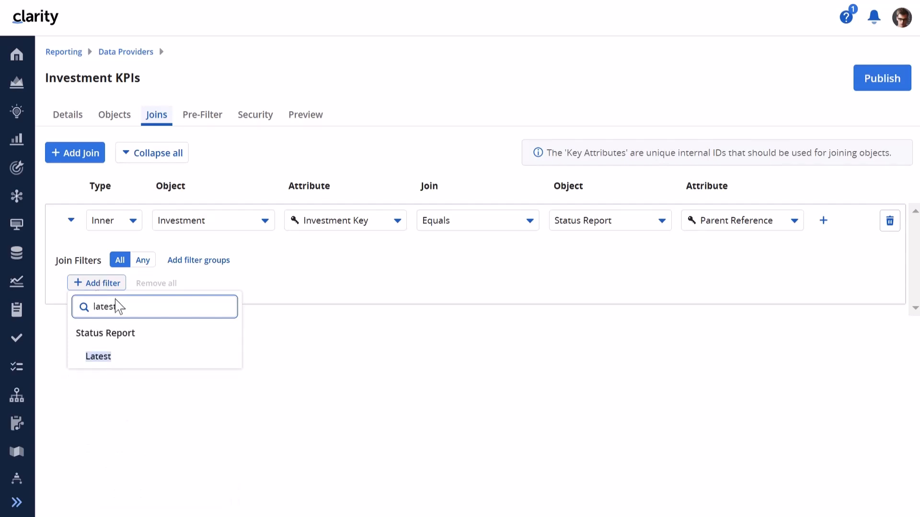
click(102, 365)
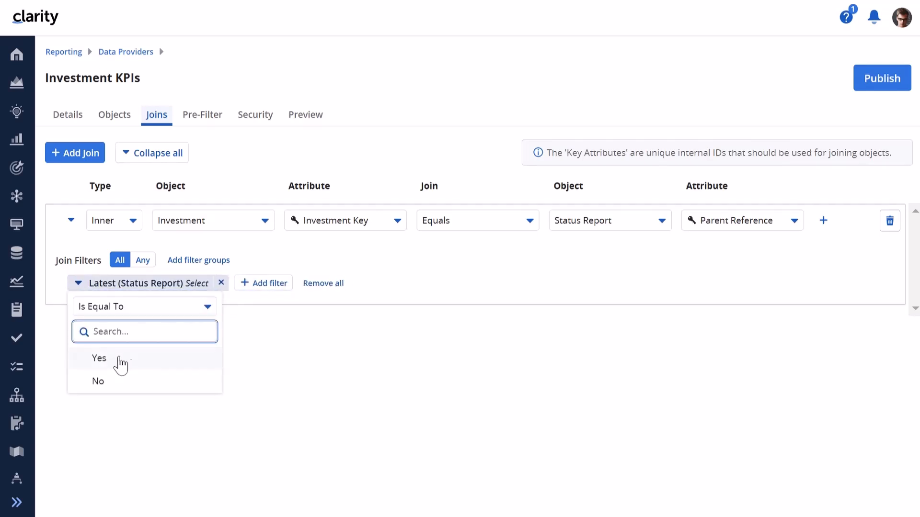
click(115, 364)
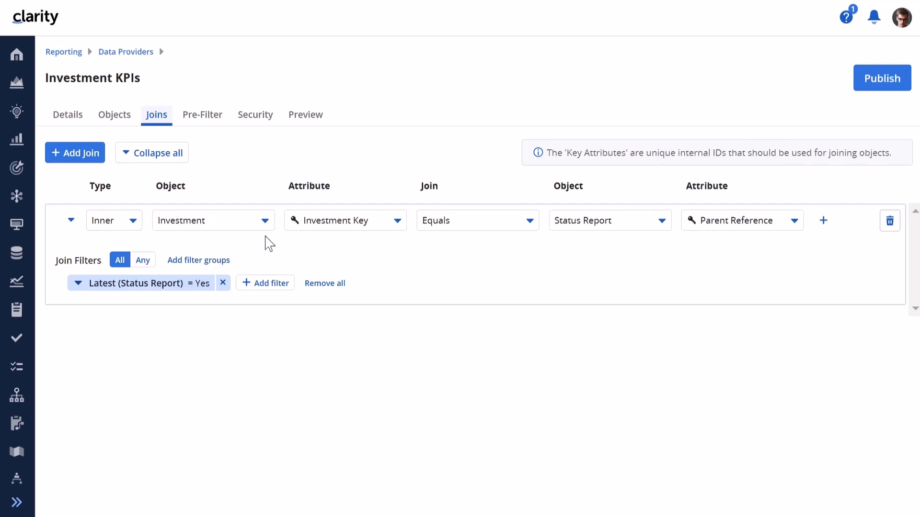
click(138, 222)
click(111, 321)
Step: Add a second, empty join to the data provider and delete it again
click(76, 152)
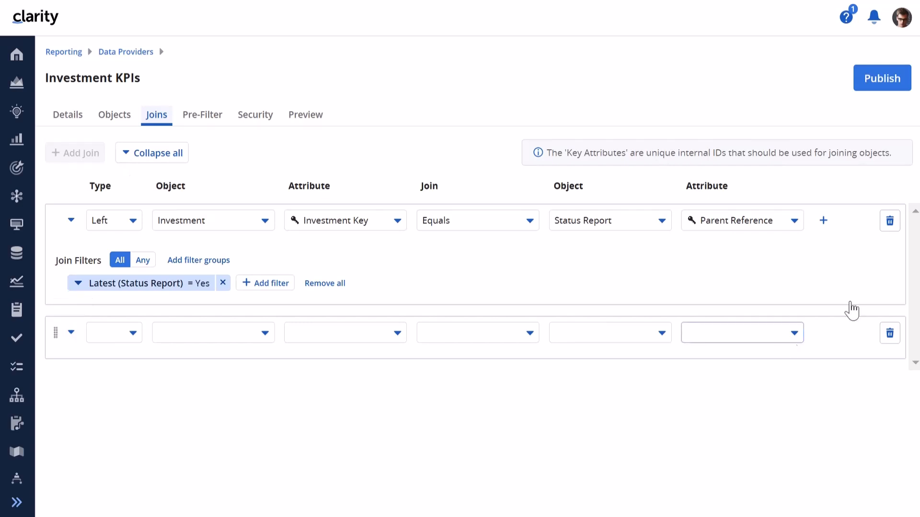
click(890, 333)
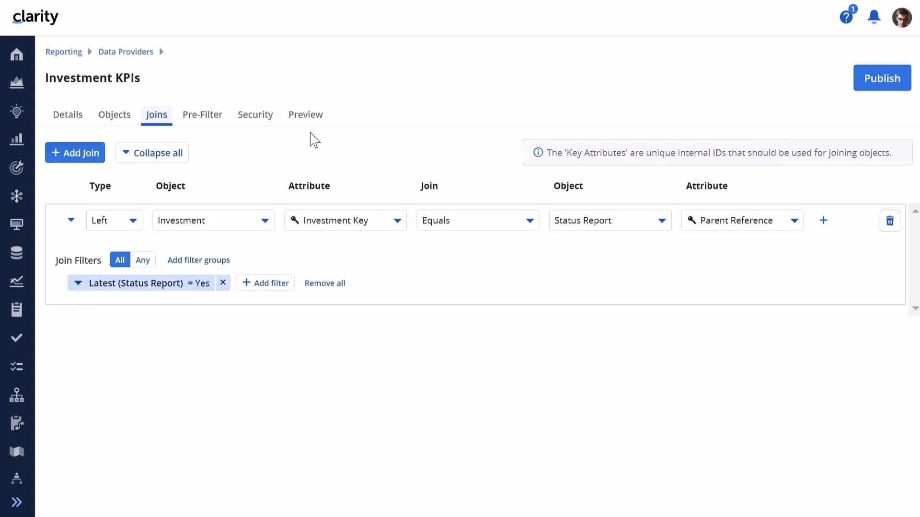
Step: Add a pre-filter to the data provider where Investment's Active attribute is equal to Yes
click(200, 120)
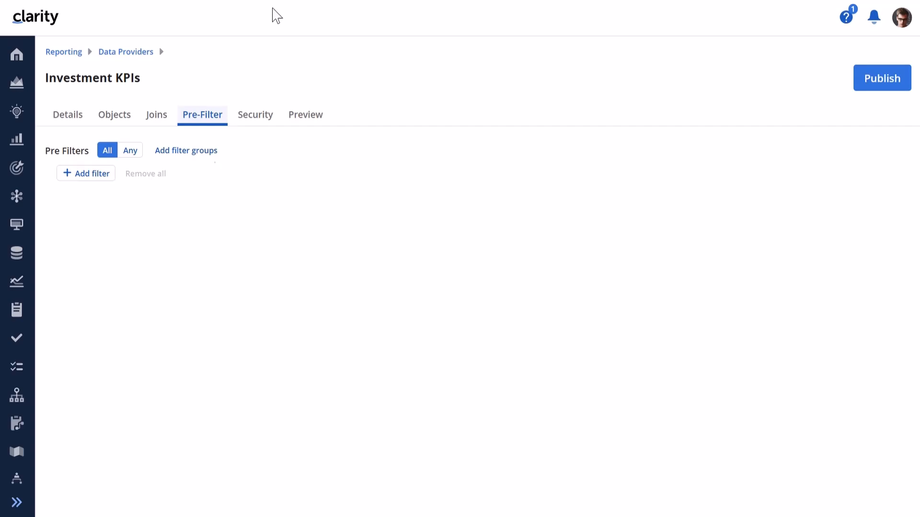
click(92, 180)
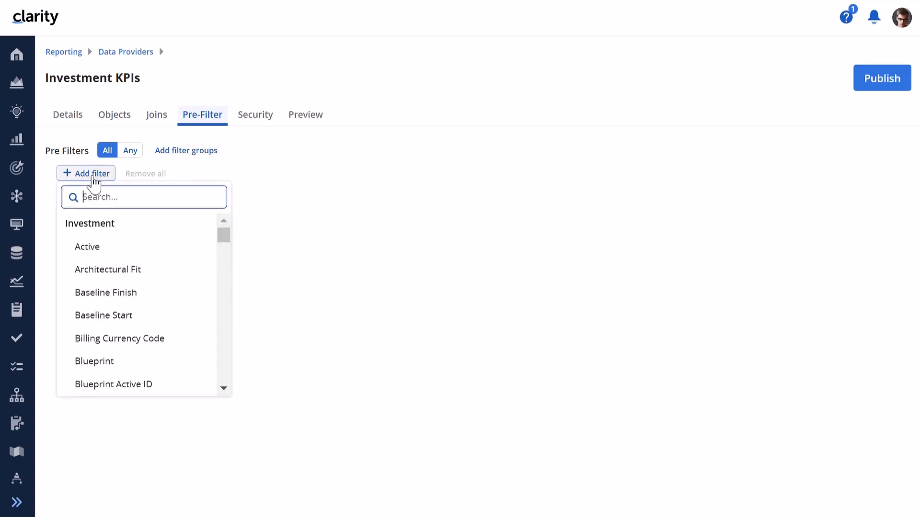
click(109, 246)
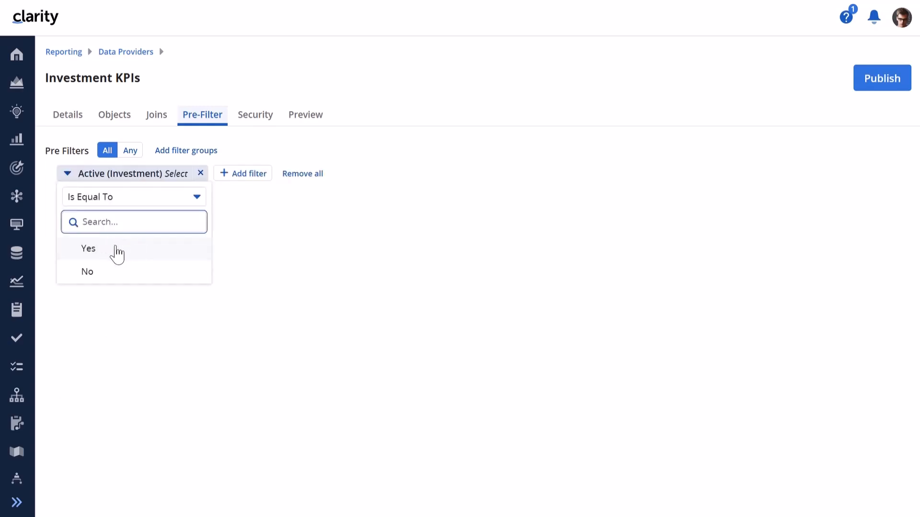
click(117, 253)
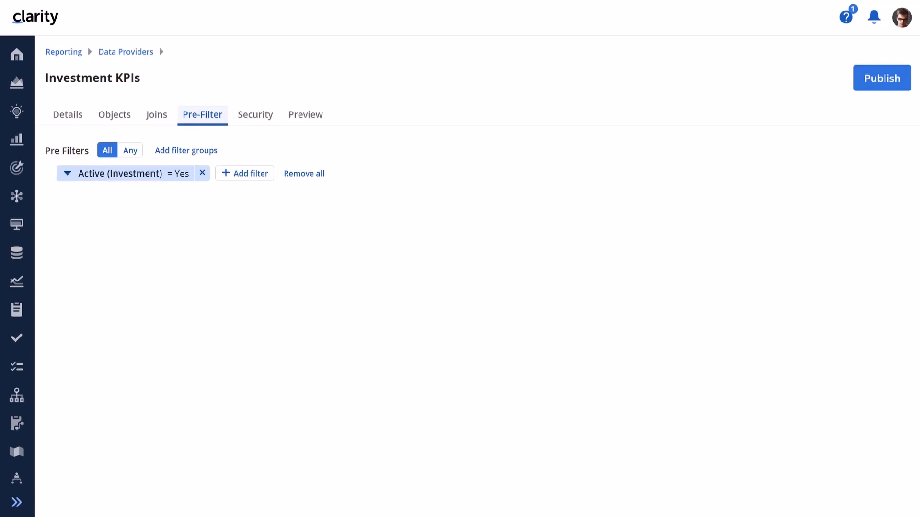
Step: Secure the data provider with Investment as its master object
click(257, 119)
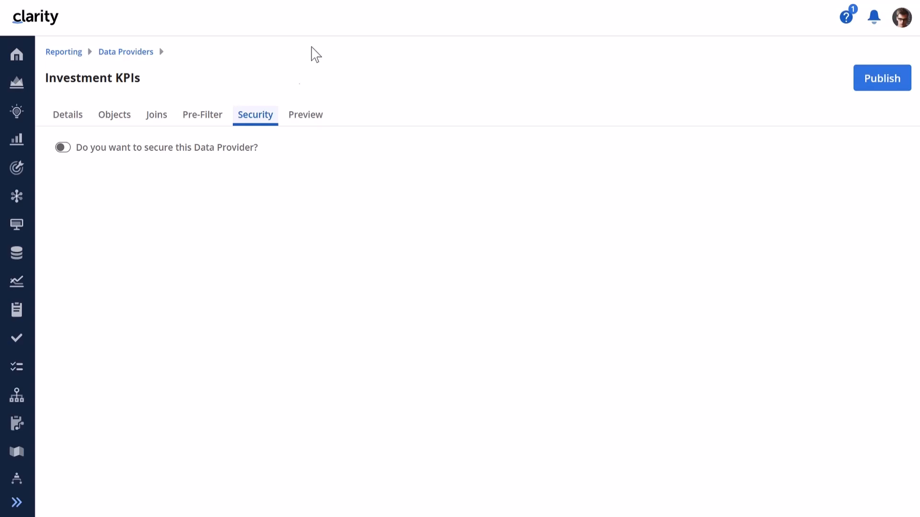
click(64, 148)
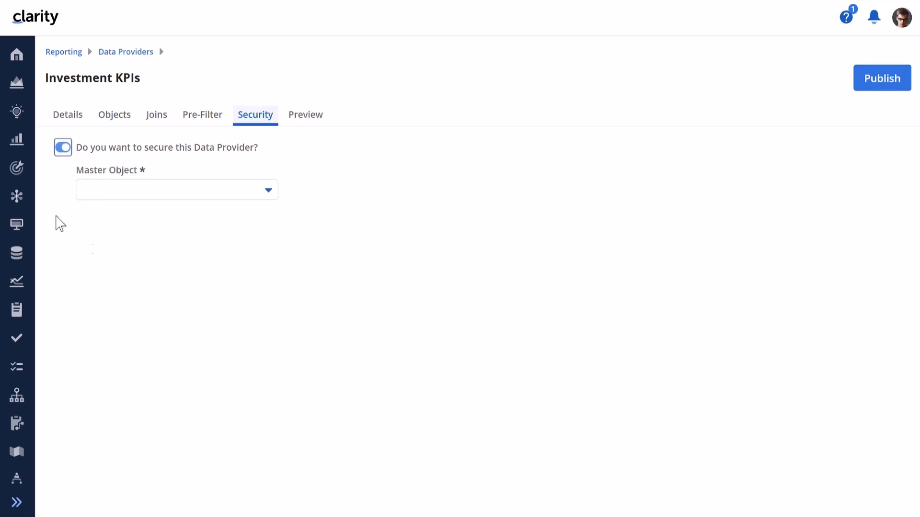
click(268, 189)
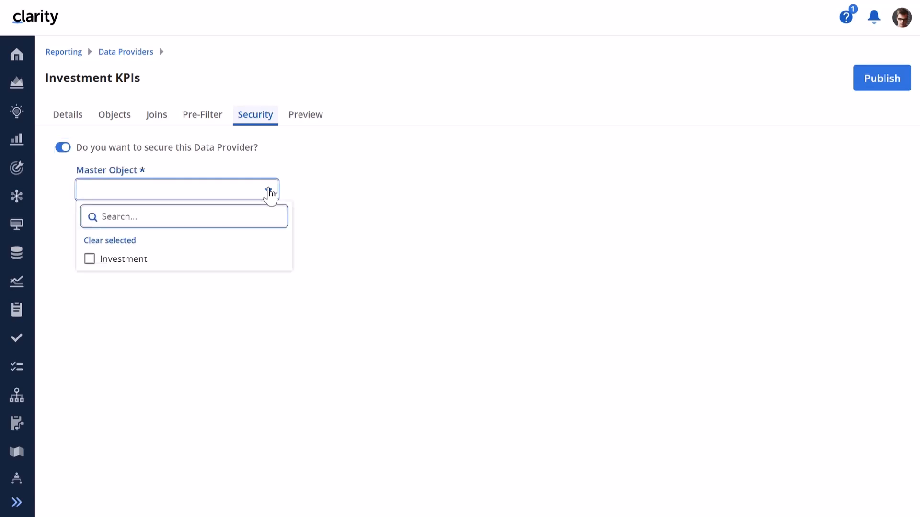
click(89, 262)
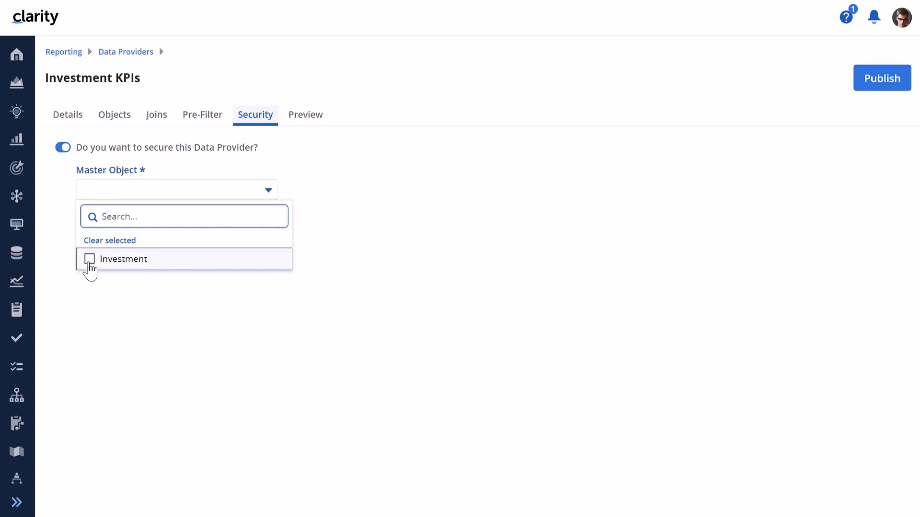
click(156, 321)
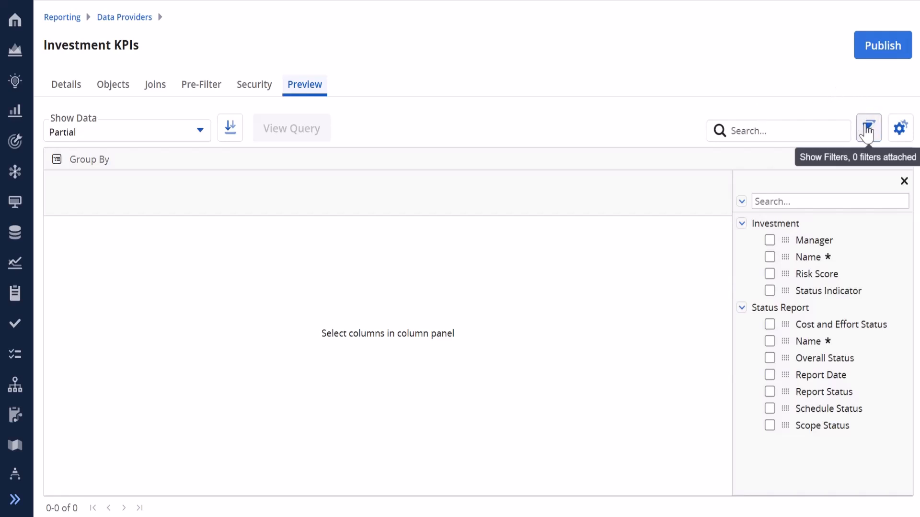
Step: Show the preview's filters, review the attributes available for filtering, and open the grid's view options
click(868, 130)
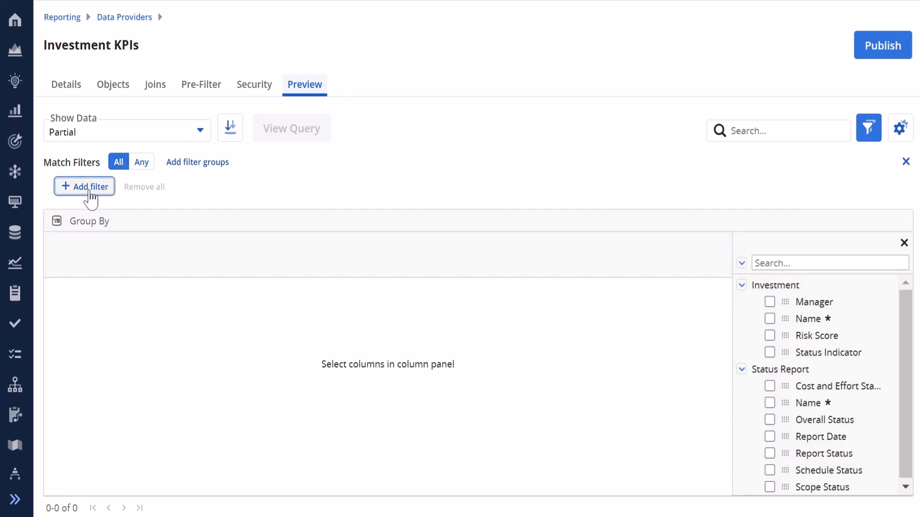
click(87, 187)
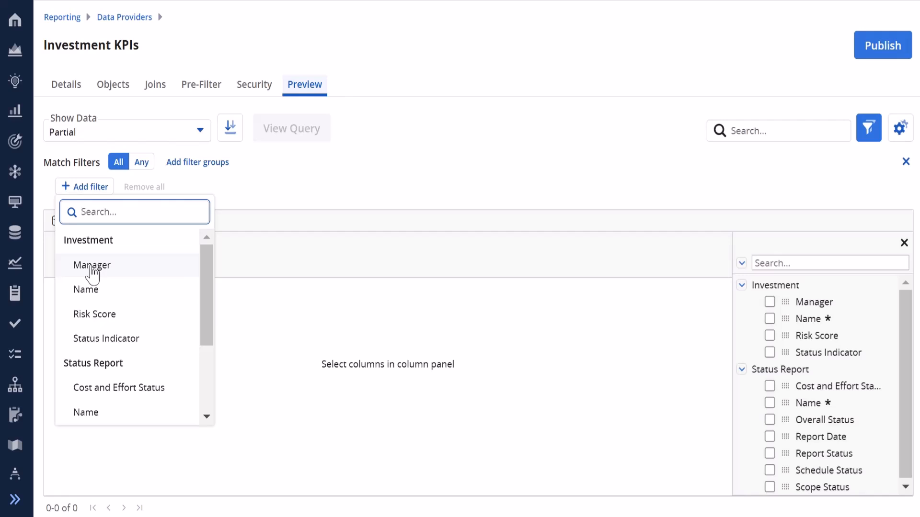
click(261, 197)
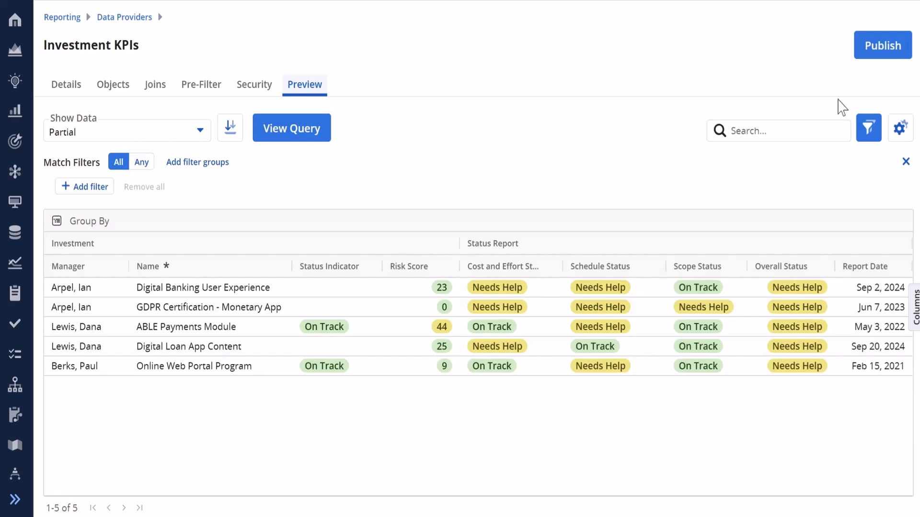
click(905, 135)
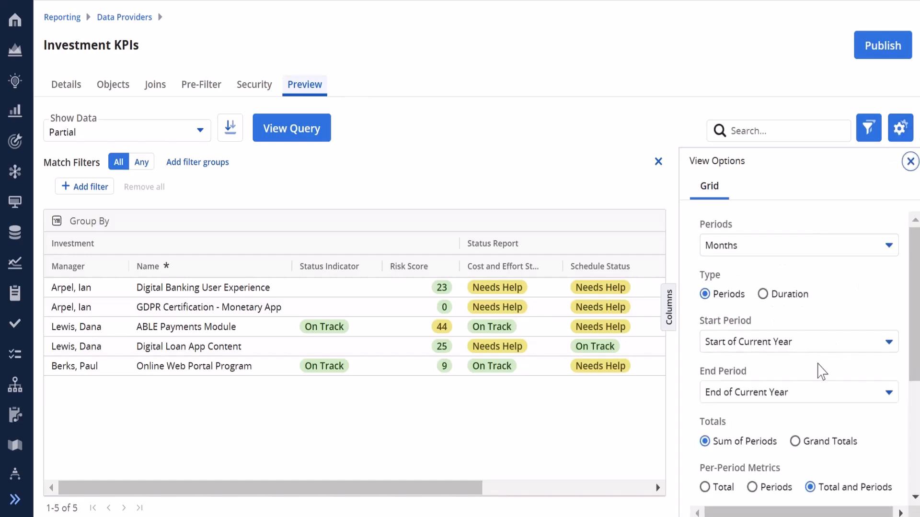
Step: Look through the rest of the grid's view options, close them, and set the preview to show Full data
scroll(823, 371, down, 4)
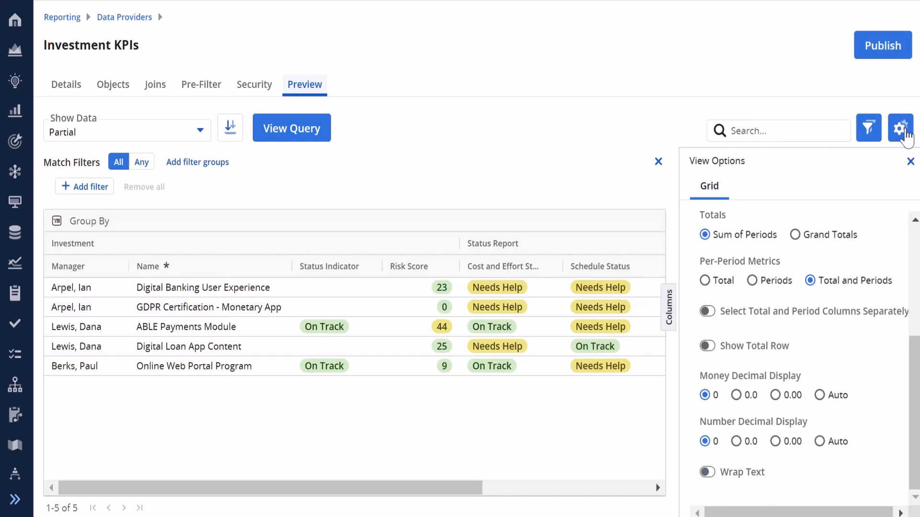
click(911, 162)
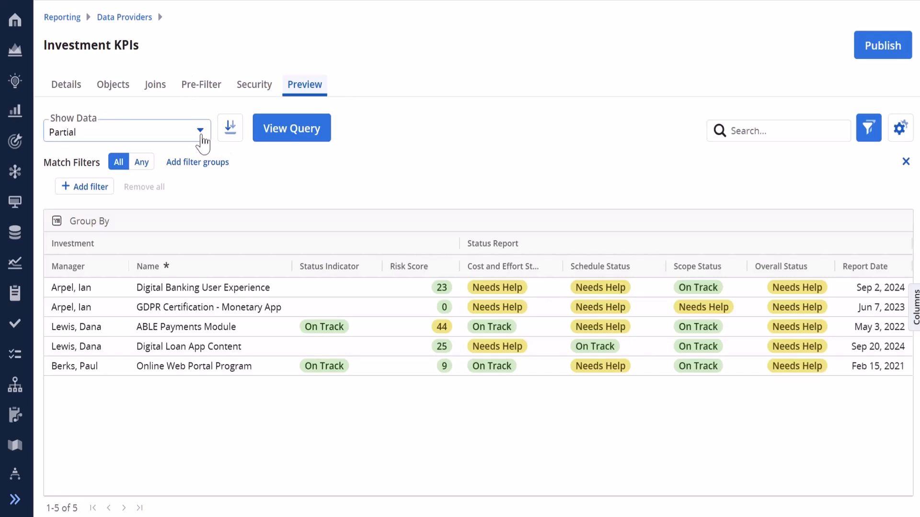
click(200, 131)
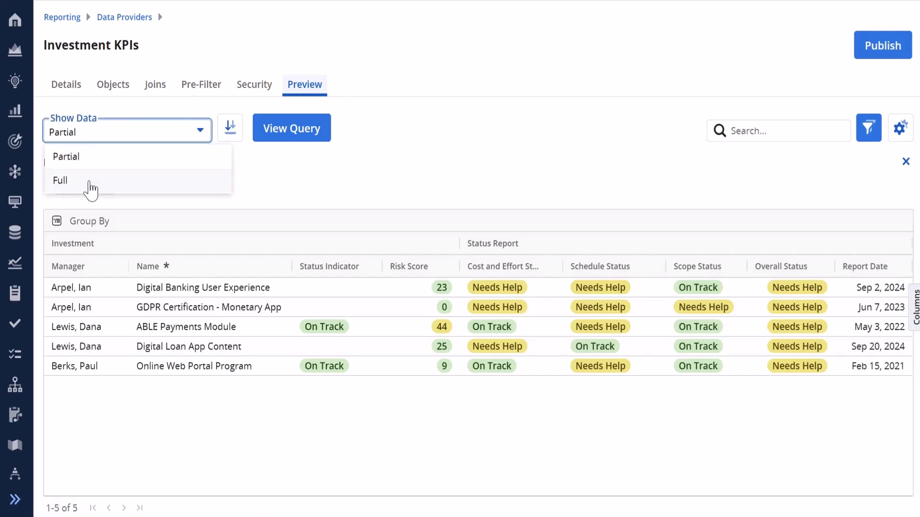
click(90, 189)
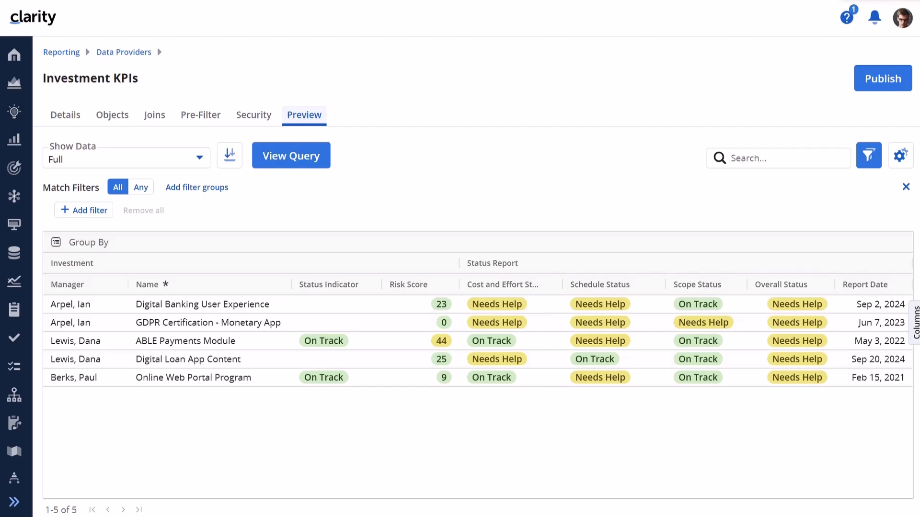
Step: View the data provider's generated query, copy it, and read through to its end
click(290, 170)
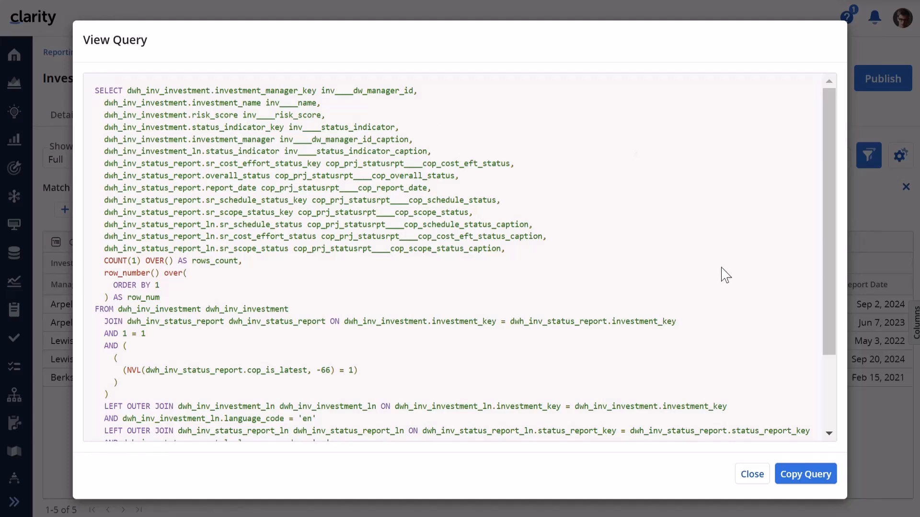
click(796, 477)
drag(829, 194, 831, 308)
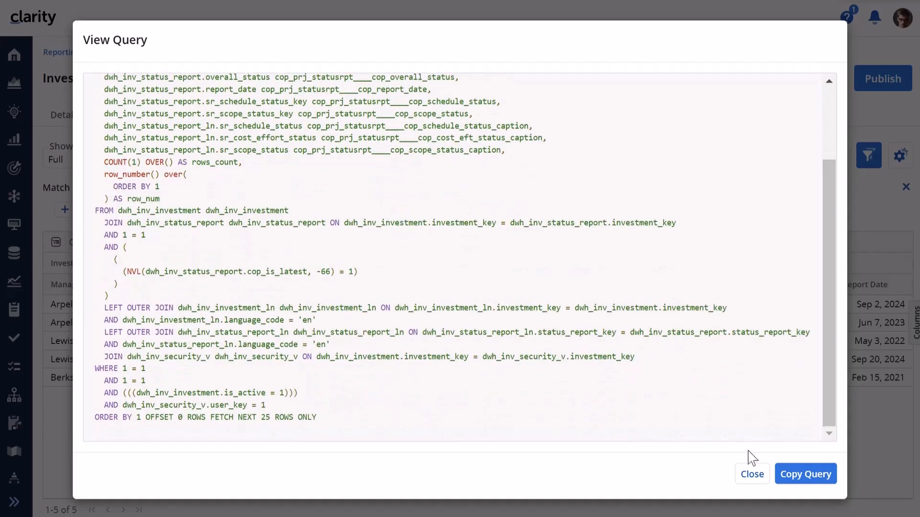
click(753, 474)
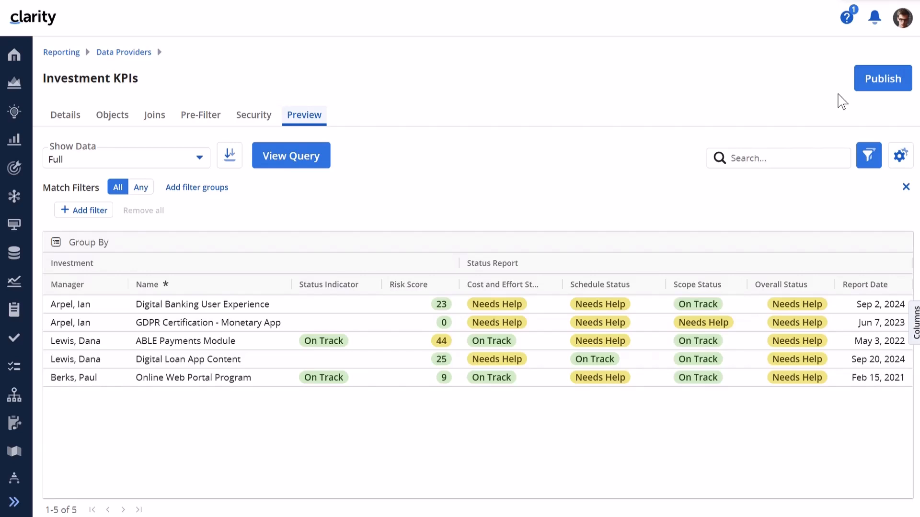
Step: Publish the Investment KPIs data provider and check its entry in the data provider list
click(889, 84)
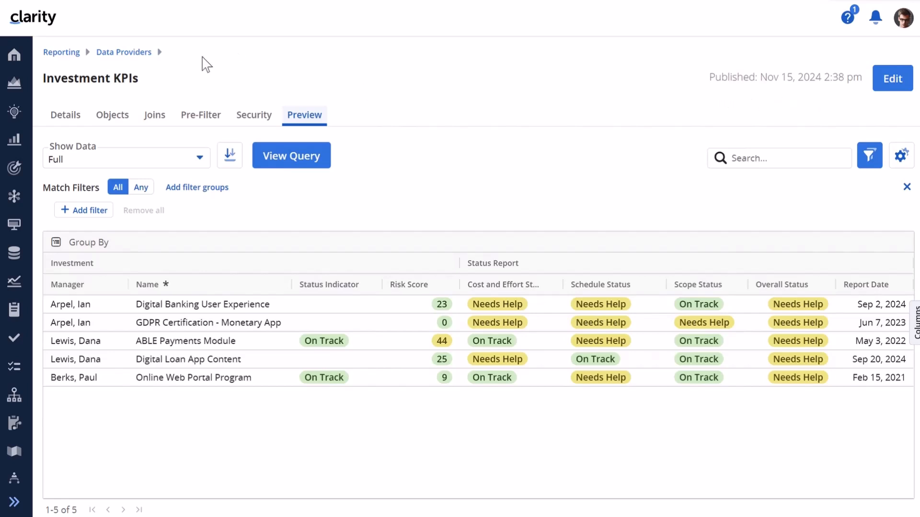
click(191, 118)
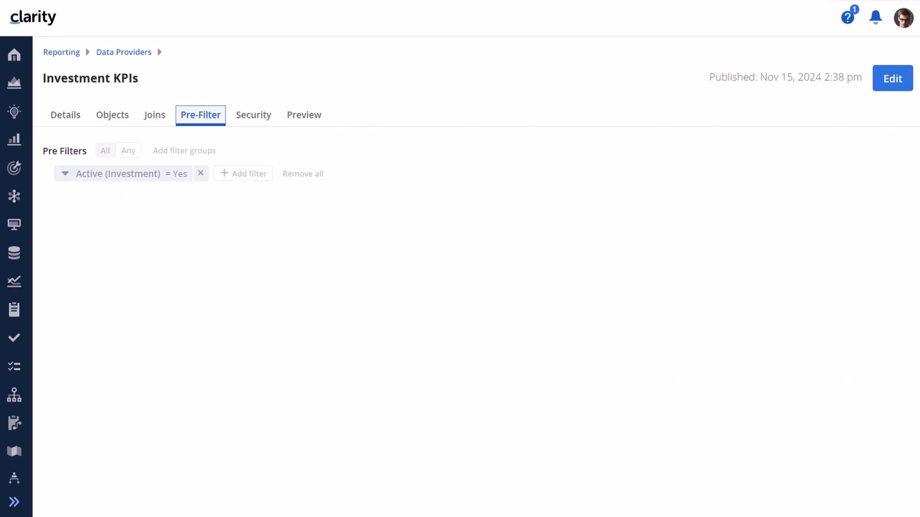
click(129, 53)
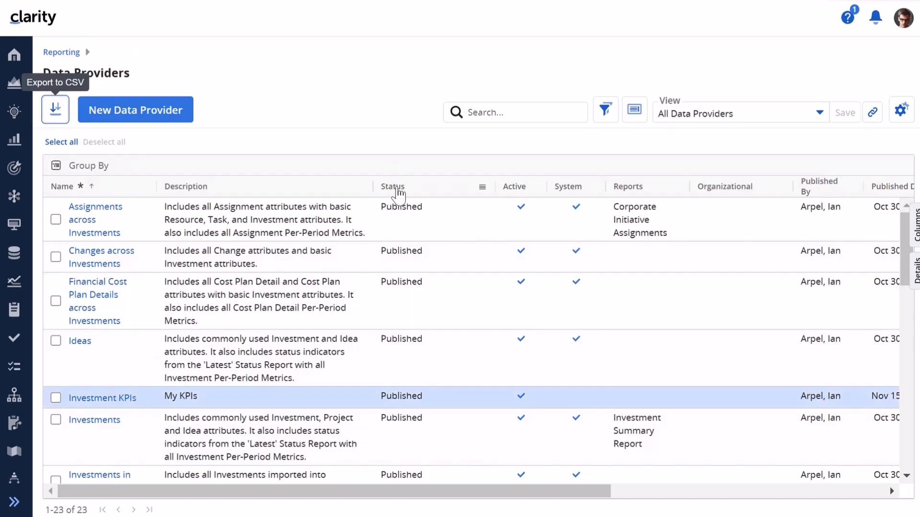
click(430, 406)
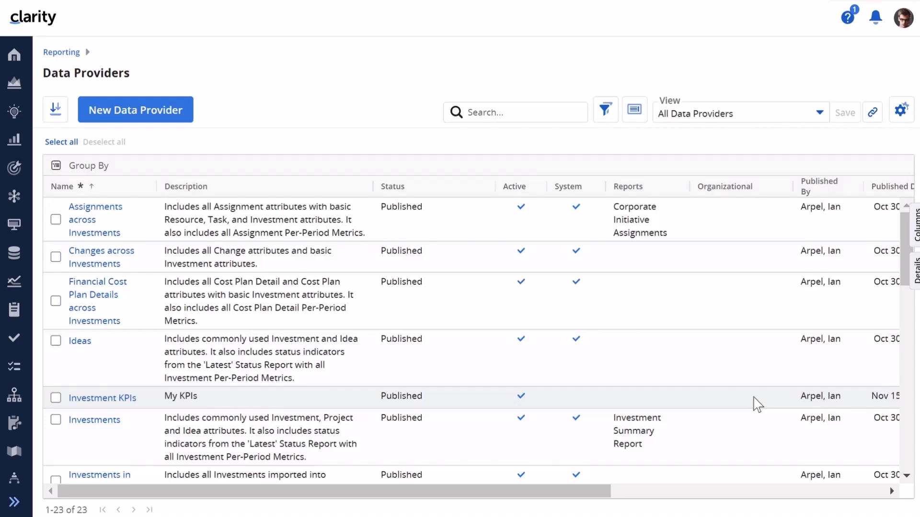
click(757, 405)
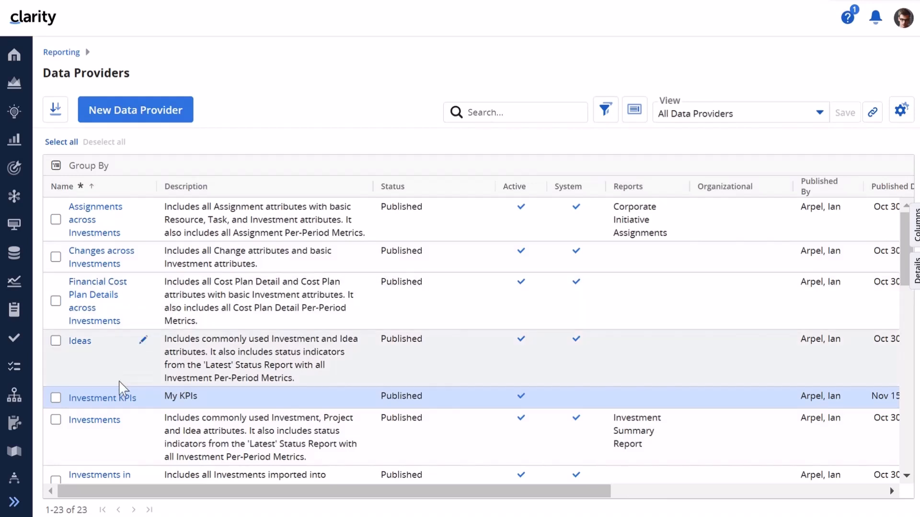
Step: Edit the published Investment KPIs data provider to add the Financial Status attribute, and exit editing without publishing
click(94, 399)
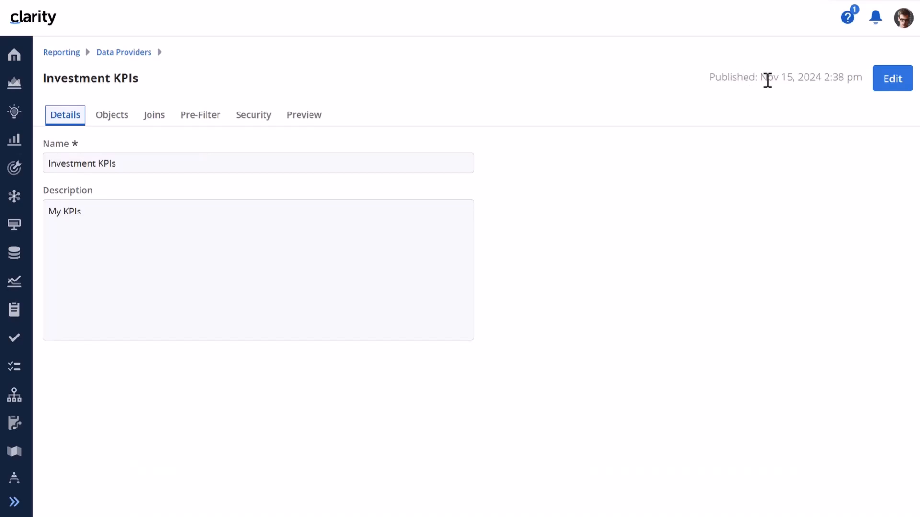
click(888, 84)
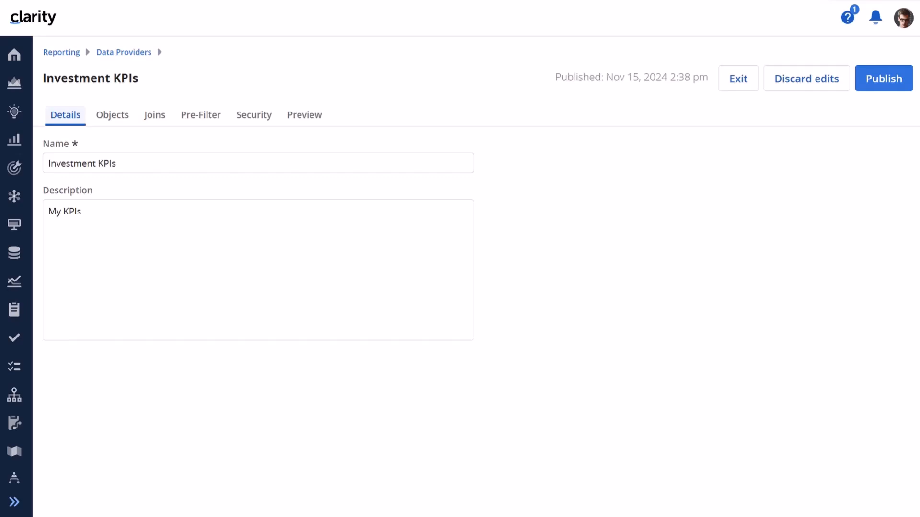
click(115, 120)
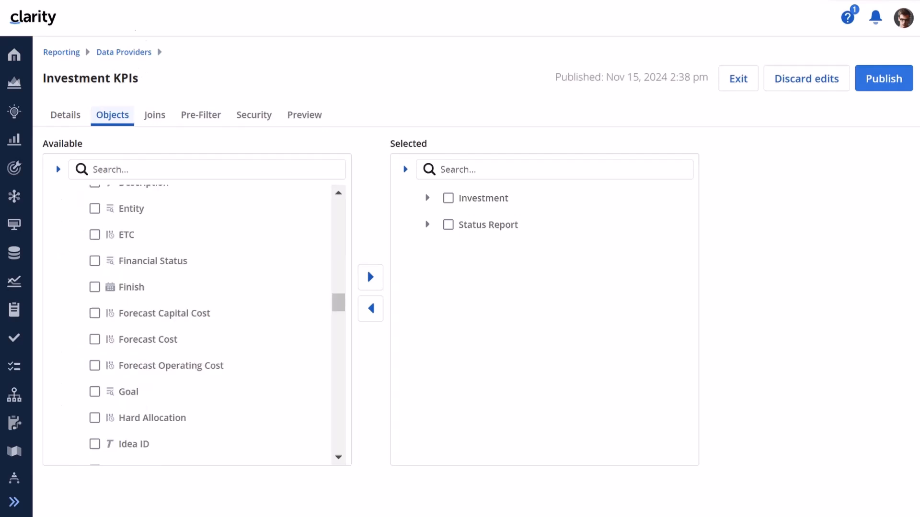
click(96, 264)
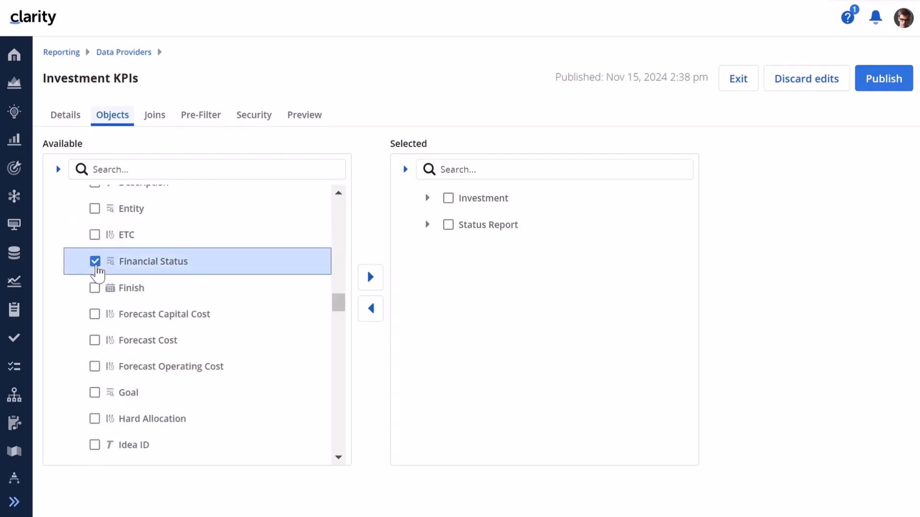
click(370, 277)
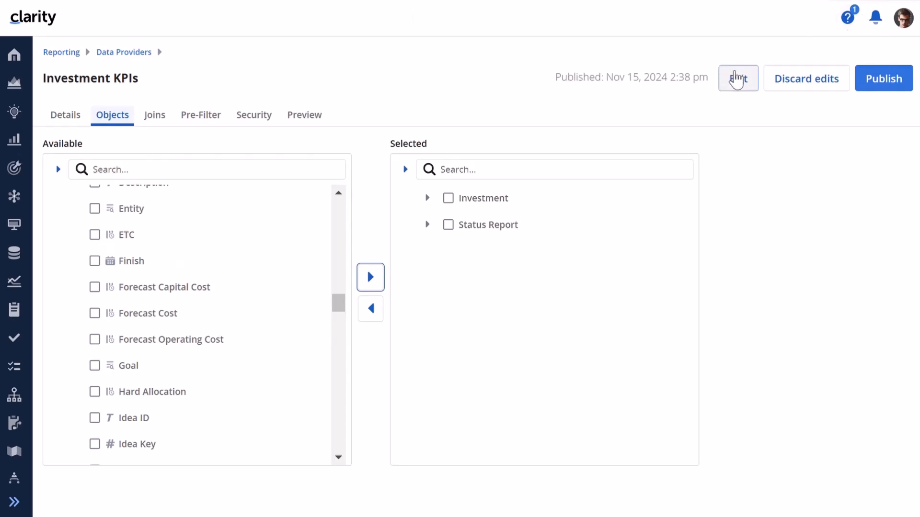
click(736, 77)
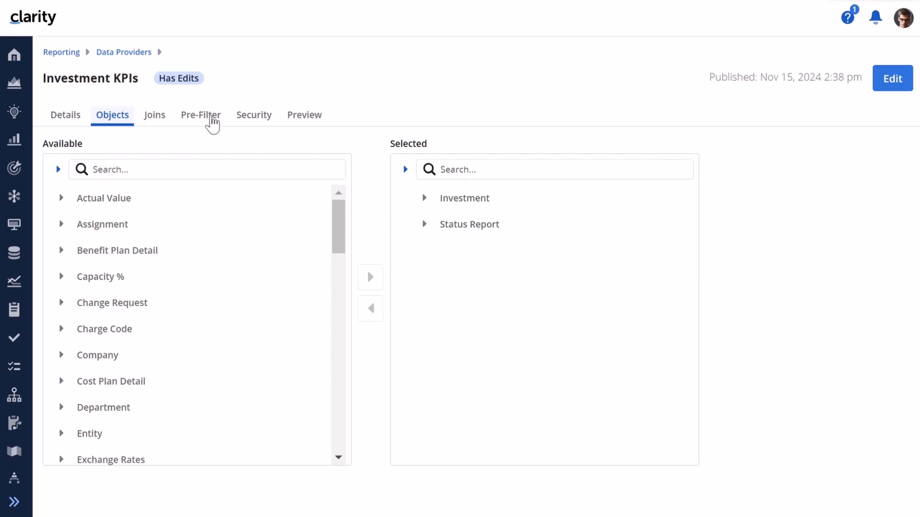
Step: Check the Investment KPIs entry in the data provider list and examine the Investment attributes in its published version
click(208, 116)
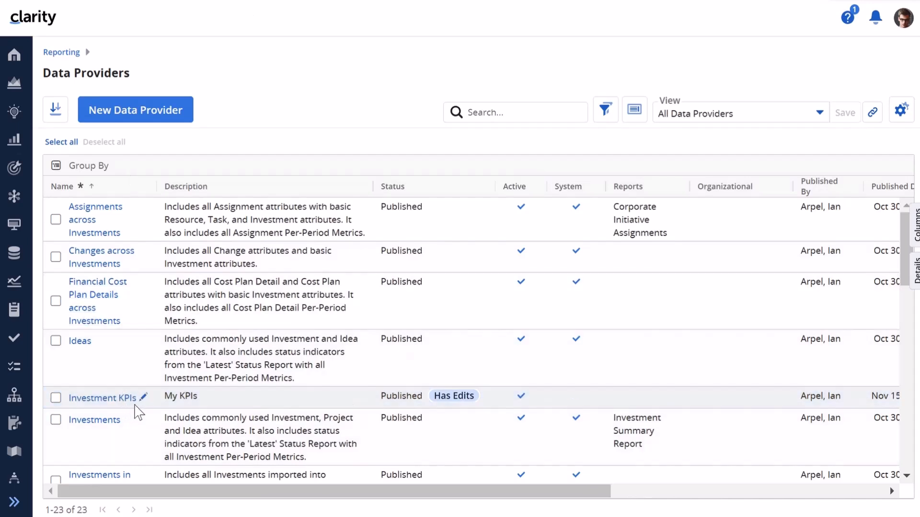
click(391, 398)
click(102, 398)
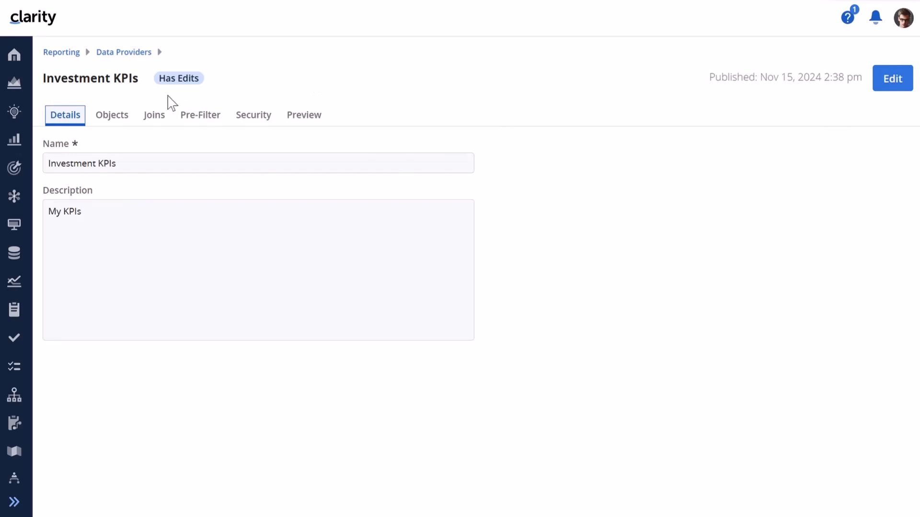
click(118, 113)
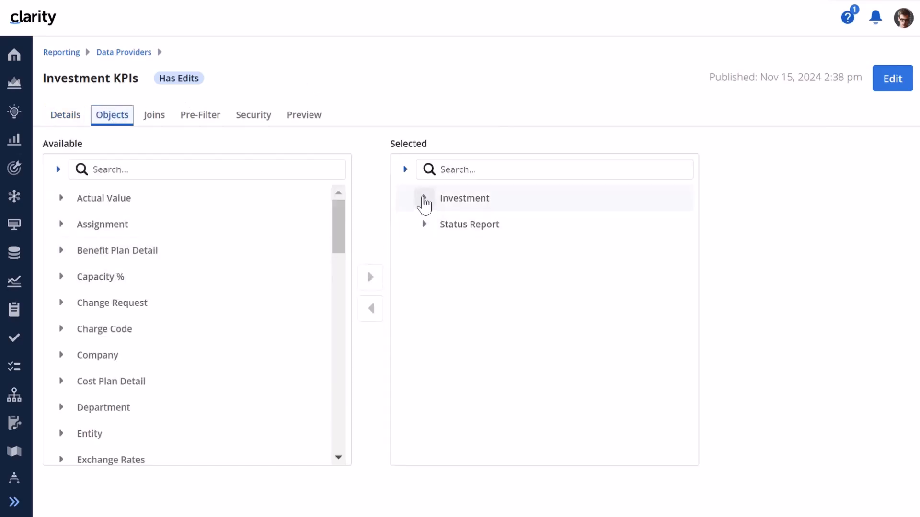
click(424, 199)
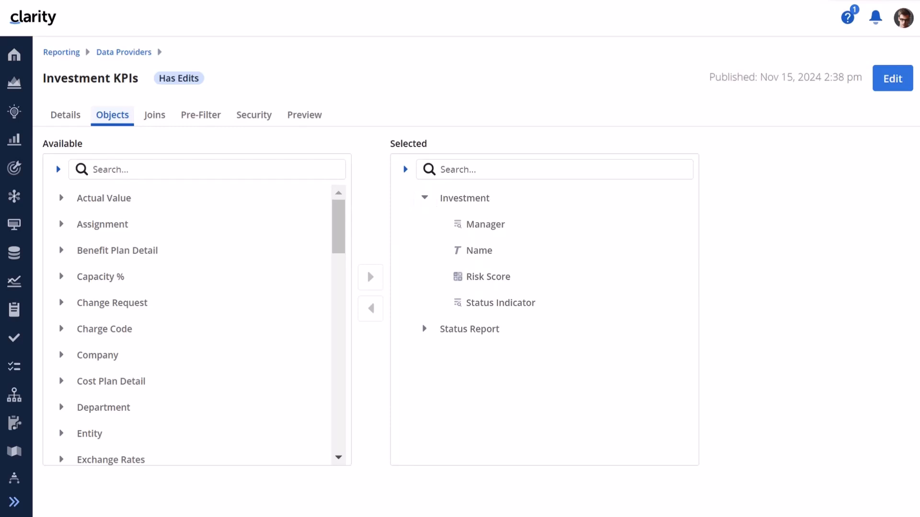
Step: Reopen Investment KPIs for editing to view Investment's attributes, and open the Shared Services Financial Cost Plan Details data provider
click(891, 83)
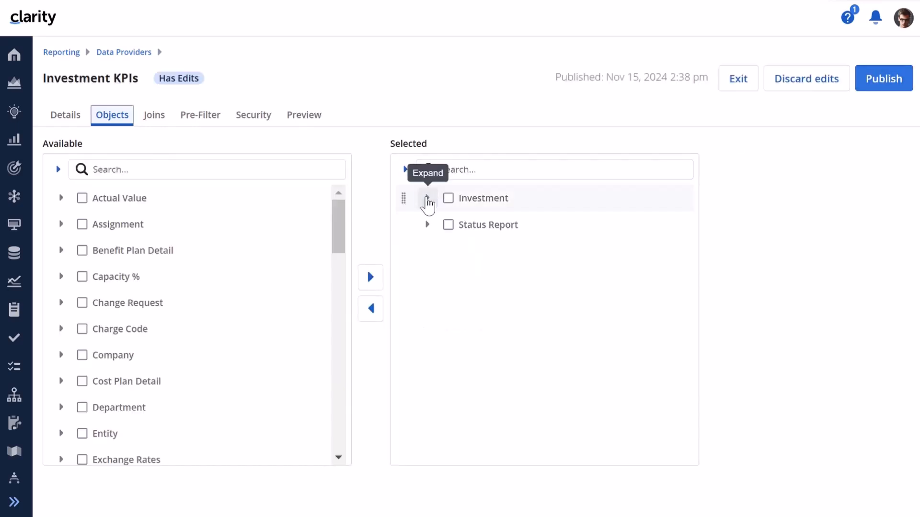
click(428, 198)
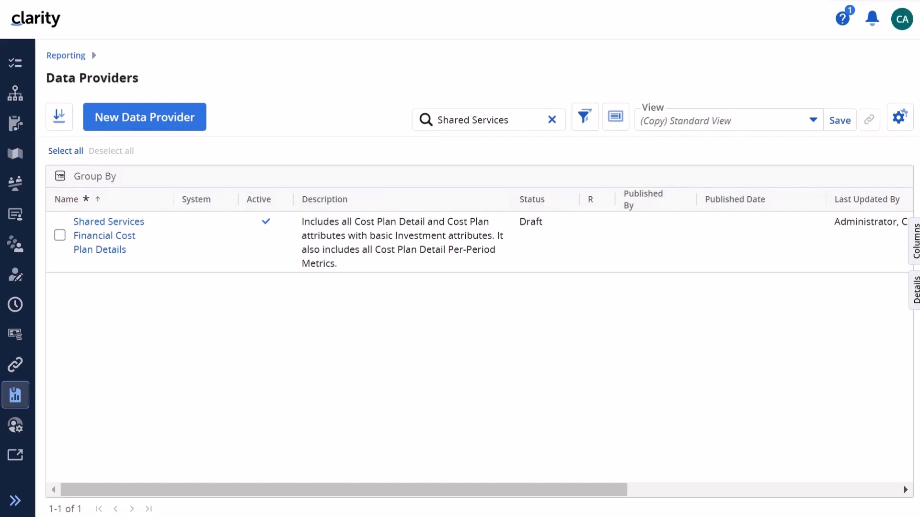
click(113, 238)
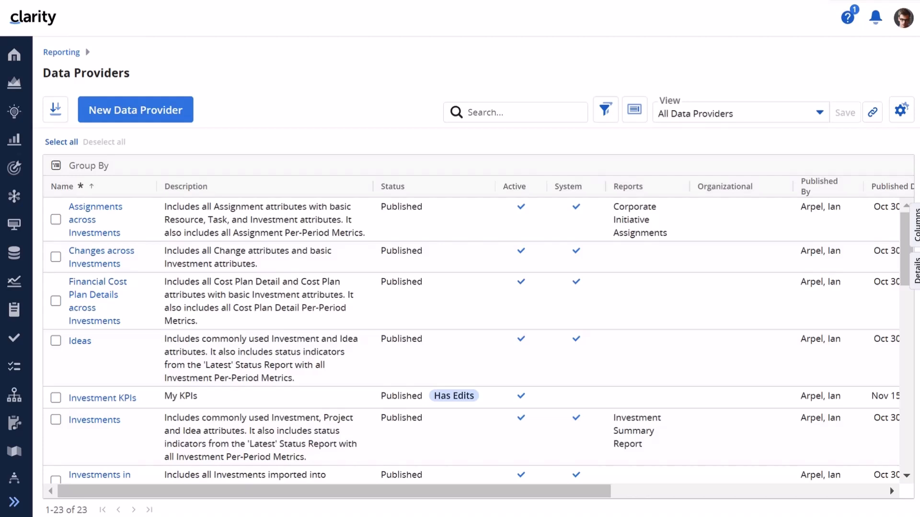
Step: Copy the Investment KPIs data provider under the name My Investment KPIs
click(55, 399)
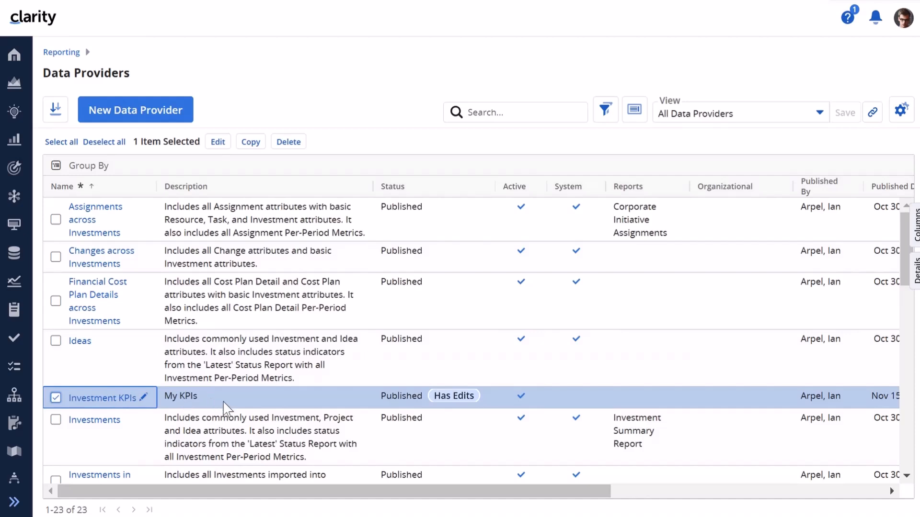
right_click(228, 409)
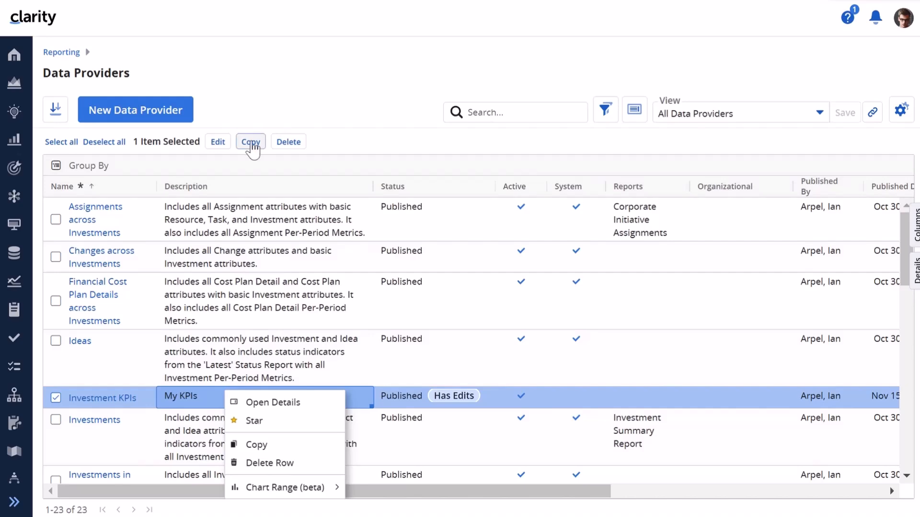
click(251, 144)
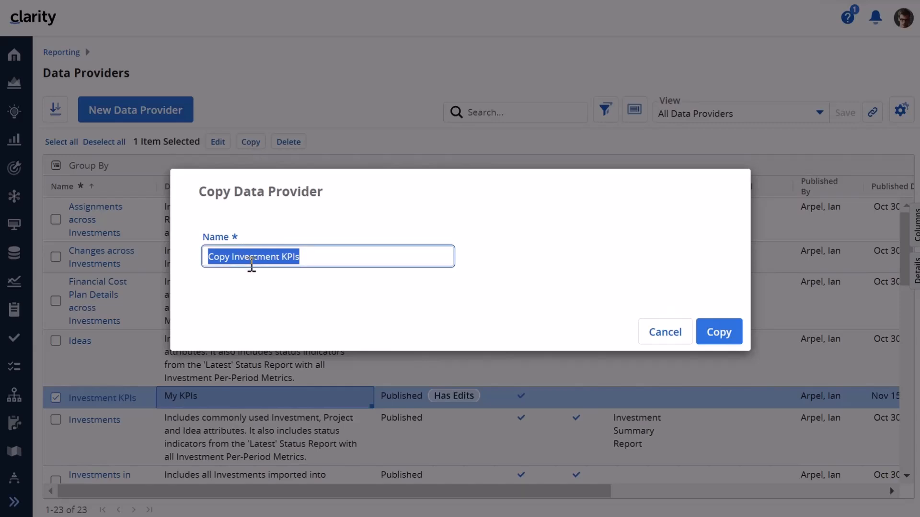
click(233, 259)
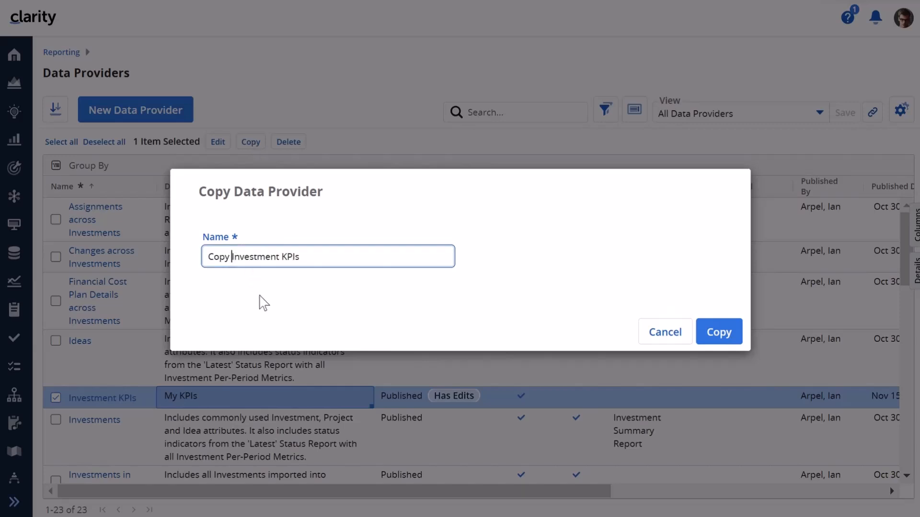
key(BackSpace)
key(BackSpace)
key(BackSpace)
key(BackSpace)
key(BackSpace)
text(My)
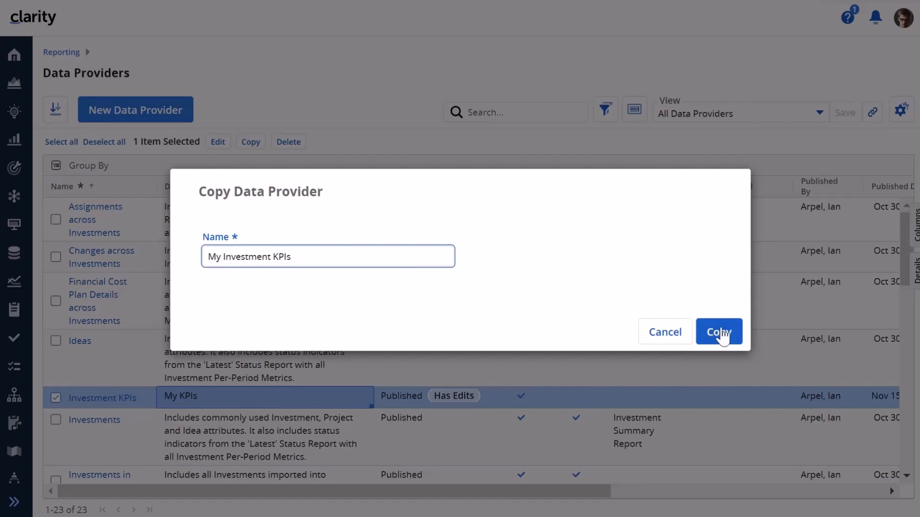
click(721, 332)
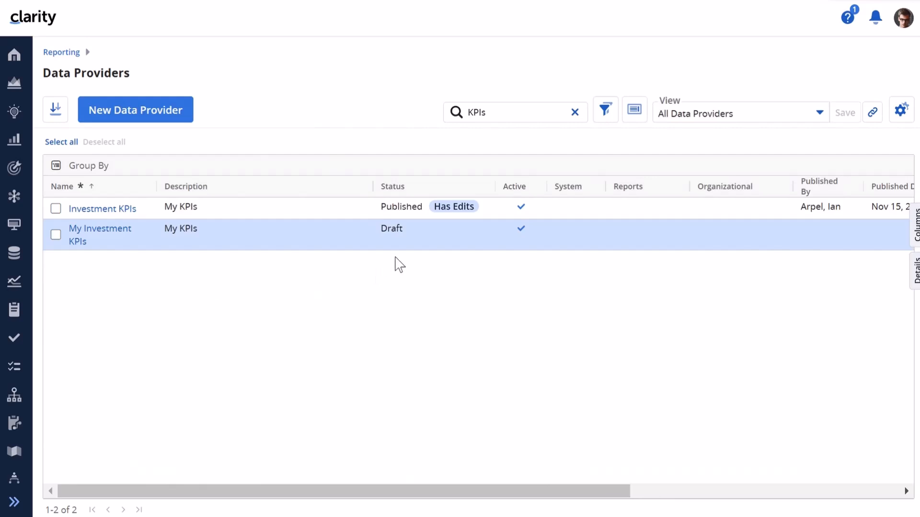
Step: Open the My Investment KPIs copy and examine its selected Investment attributes and its preview
click(476, 247)
click(80, 234)
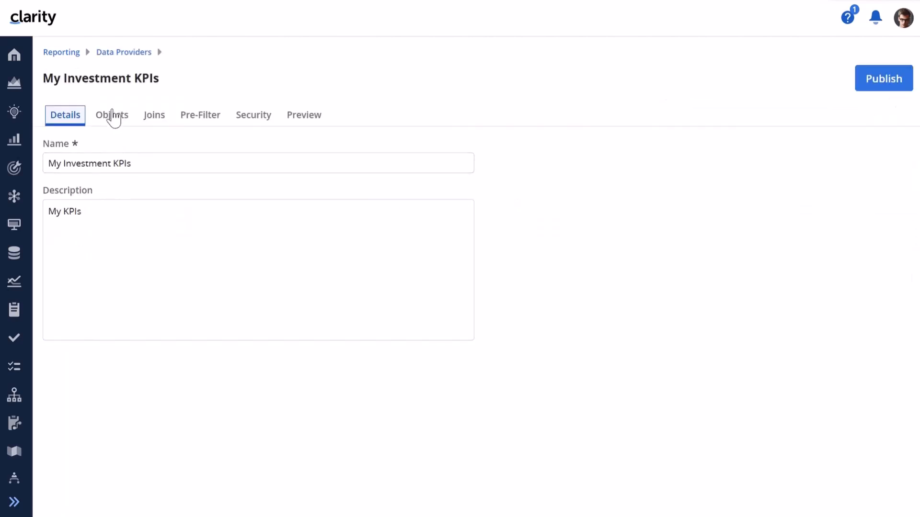
click(113, 116)
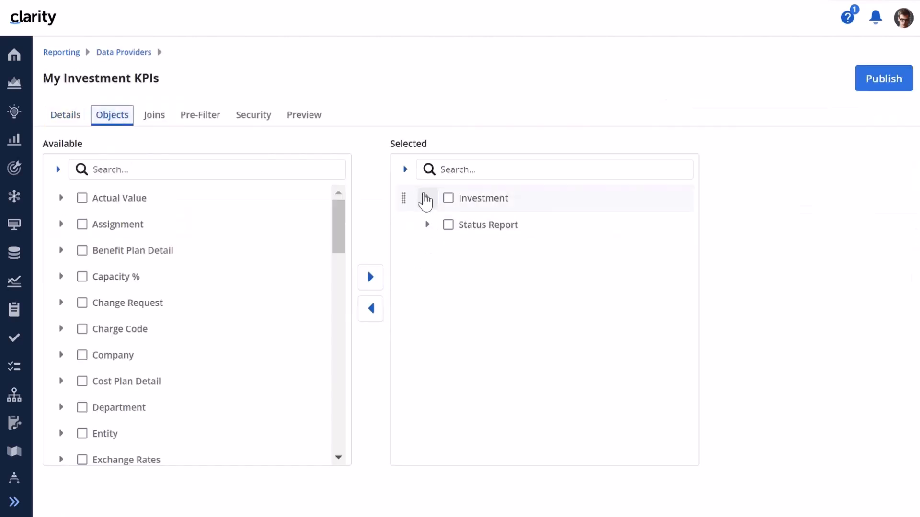
click(427, 199)
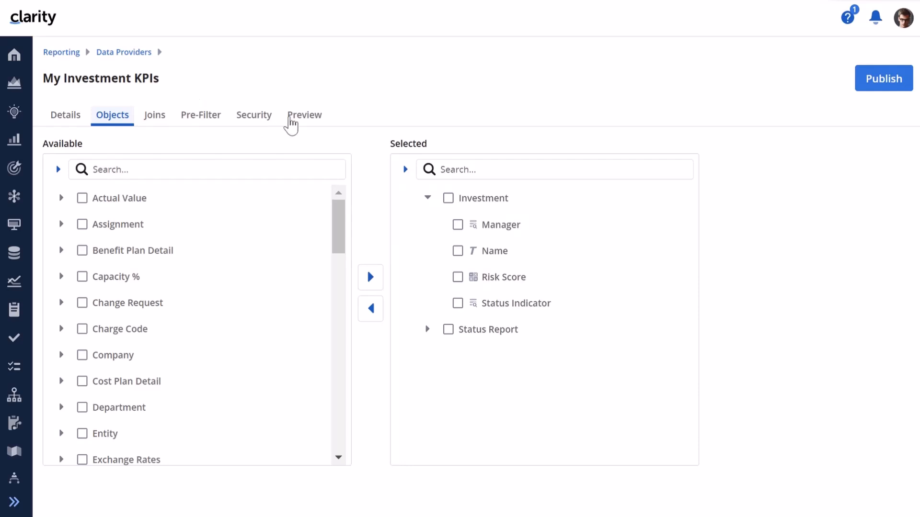
click(303, 117)
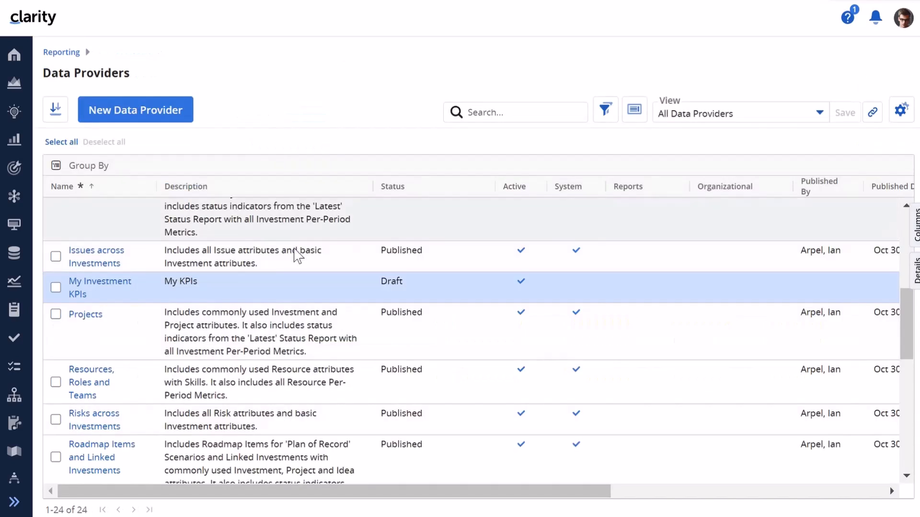
Step: Delete the My Investment KPIs data provider from the list and confirm the deletion
right_click(247, 299)
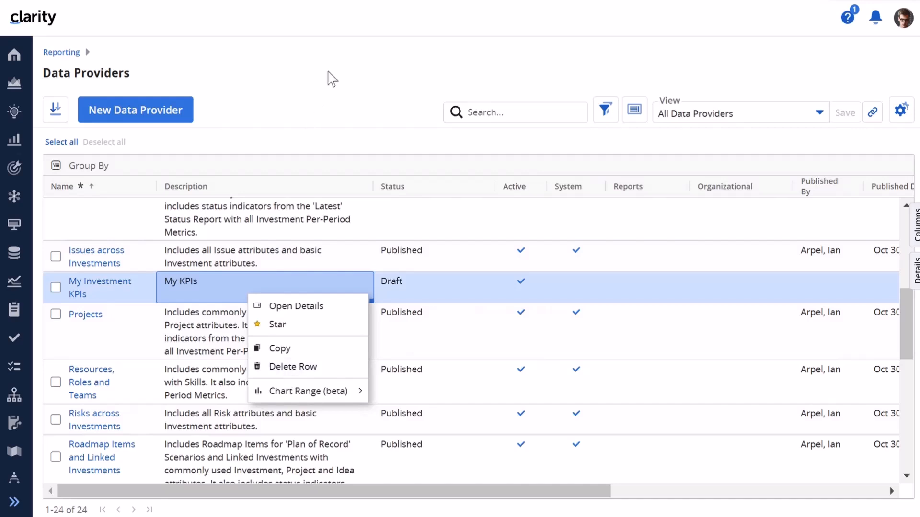
click(331, 79)
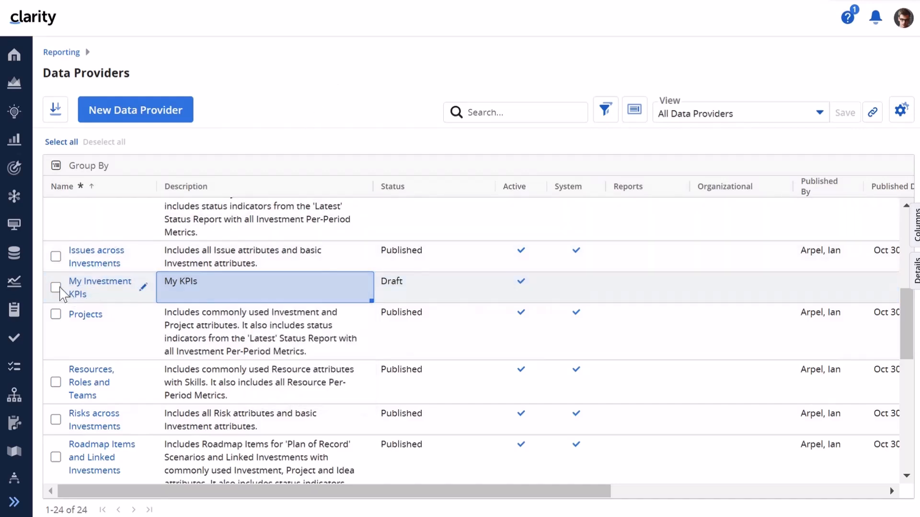
click(55, 287)
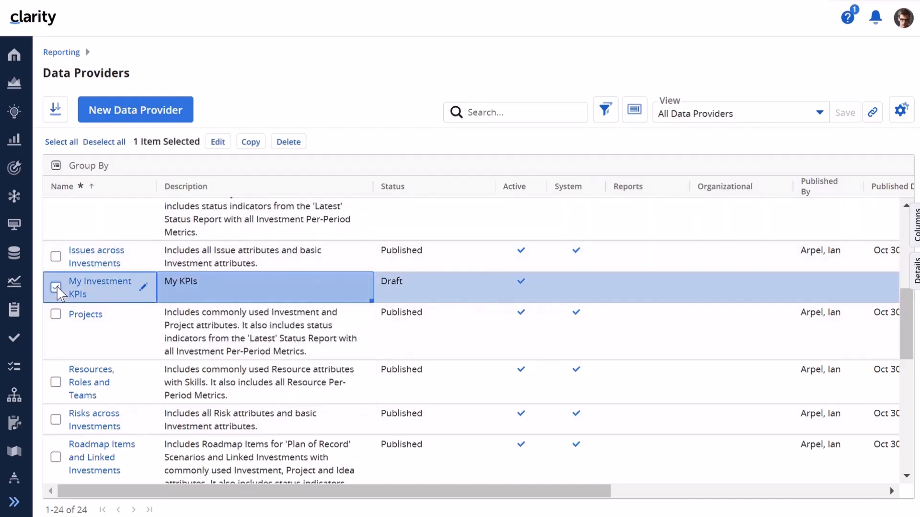
click(289, 143)
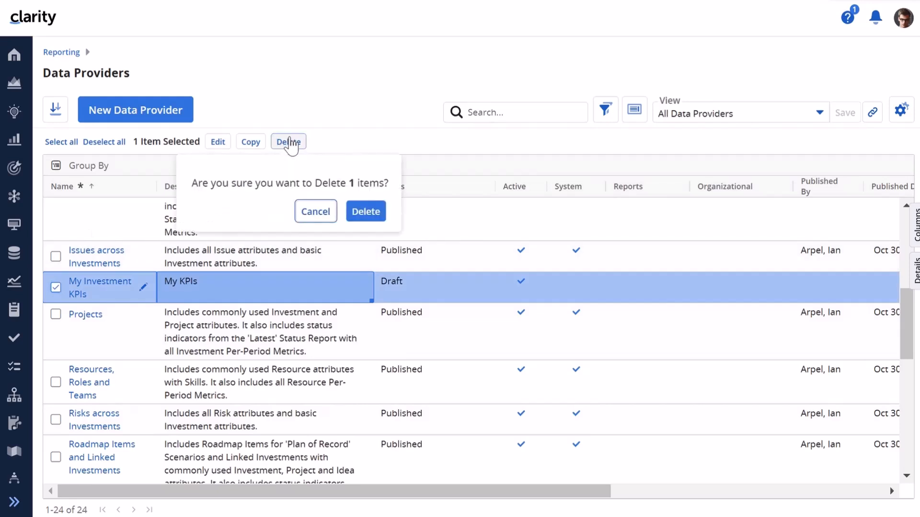
click(365, 211)
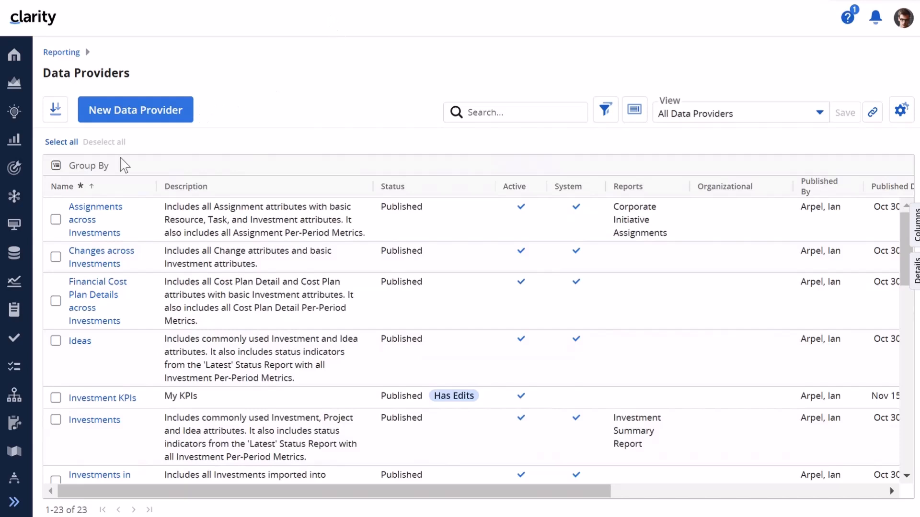
Step: Select the Assignments across Investments system data provider and check which actions are available for it
click(56, 219)
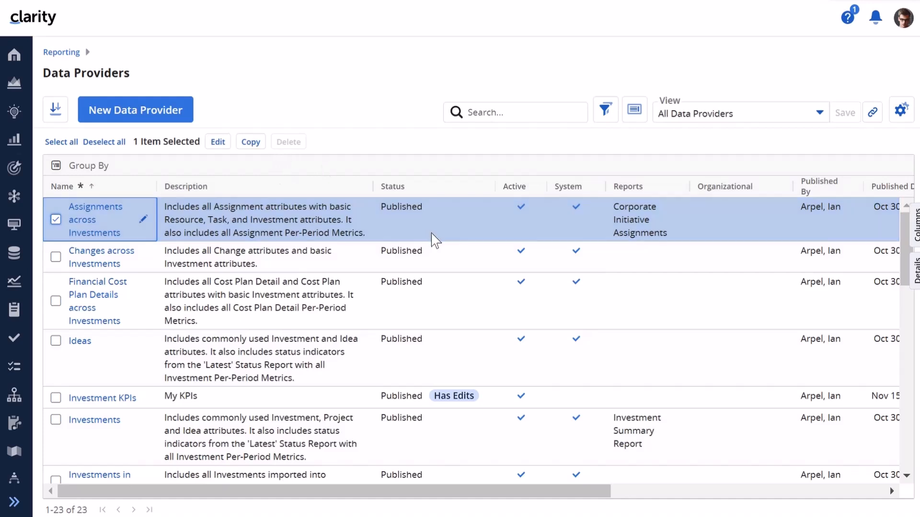
right_click(440, 222)
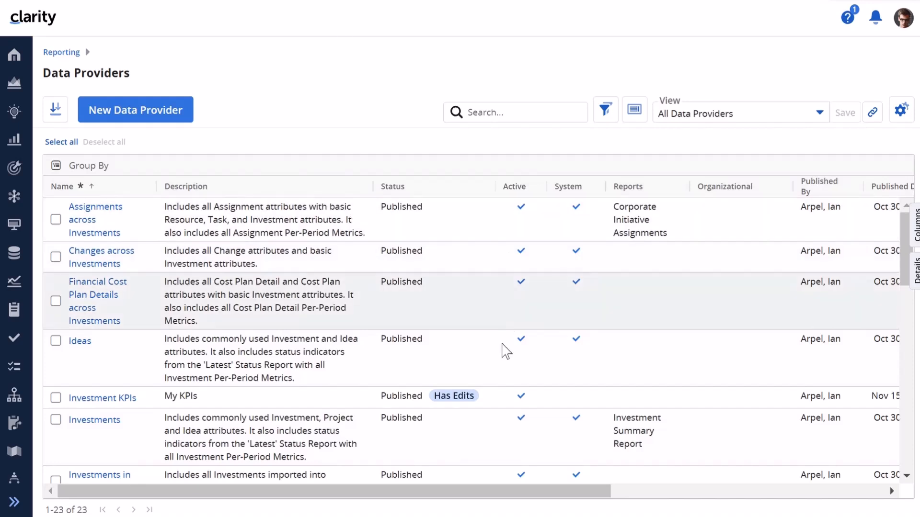
Step: Deactivate the Investment KPIs data provider and set it back to active
click(522, 398)
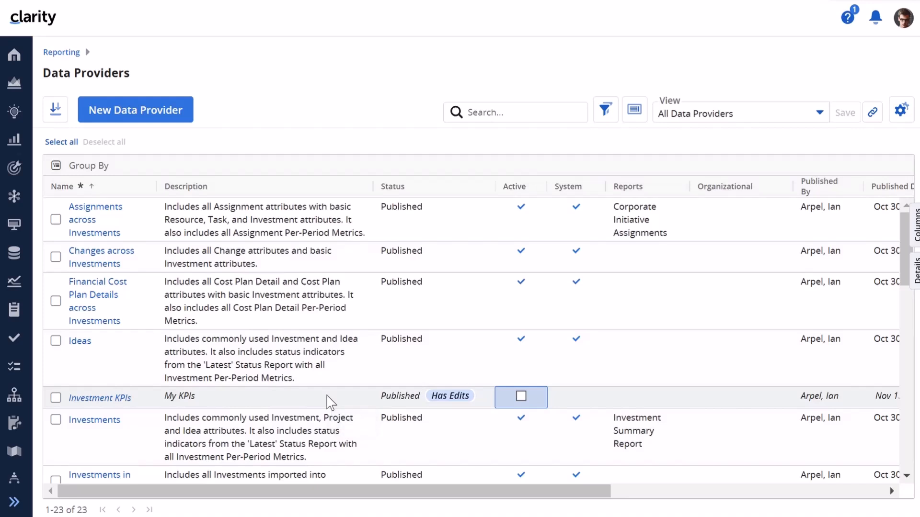
click(524, 401)
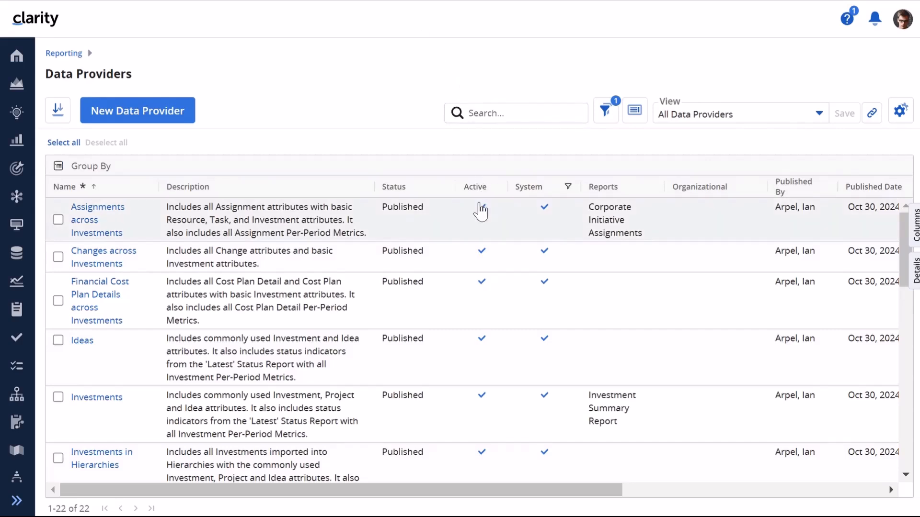
Step: Examine the system data providers from Assignments across Investments through To Dos on Tasks, including their descriptions and active settings
click(481, 210)
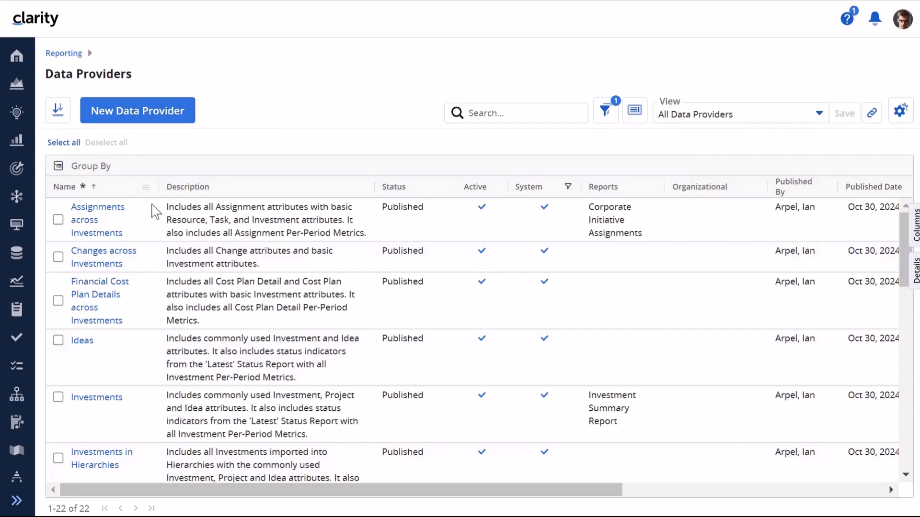
scroll(190, 249, down, 2)
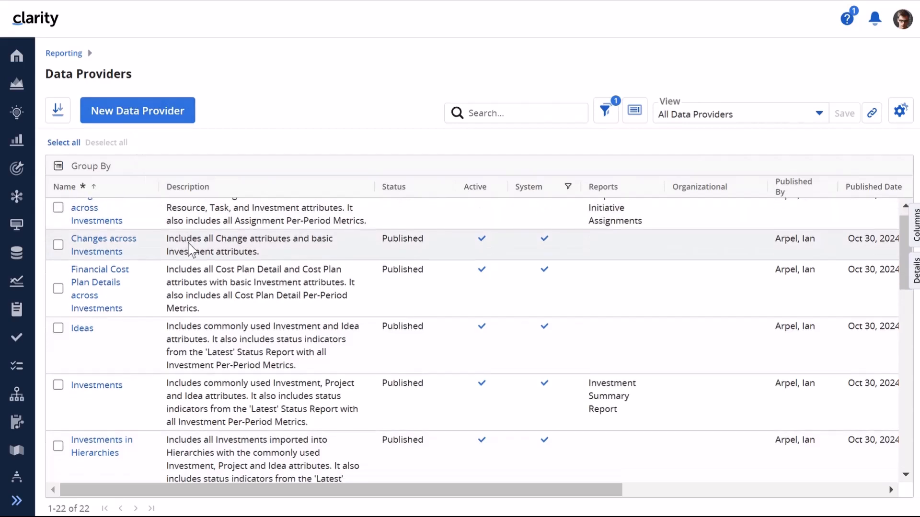
scroll(190, 249, down, 2)
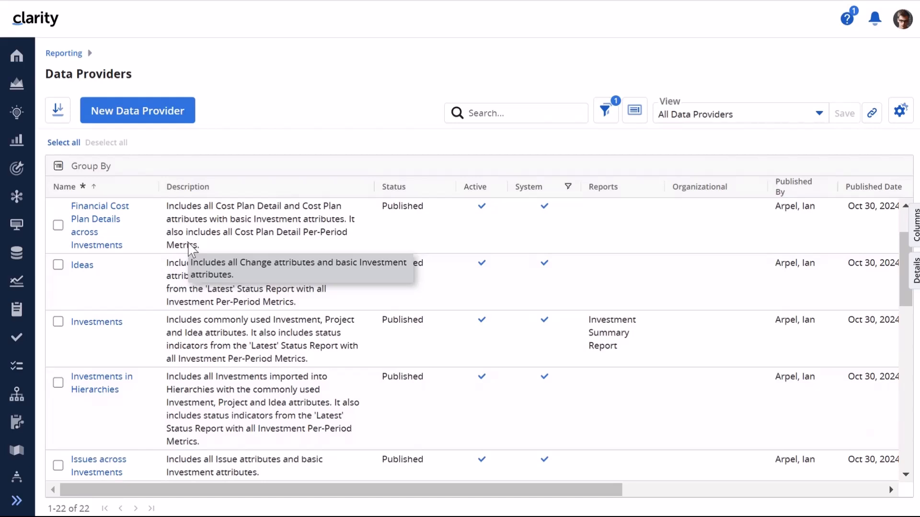
scroll(189, 250, down, 5)
scroll(190, 249, down, 4)
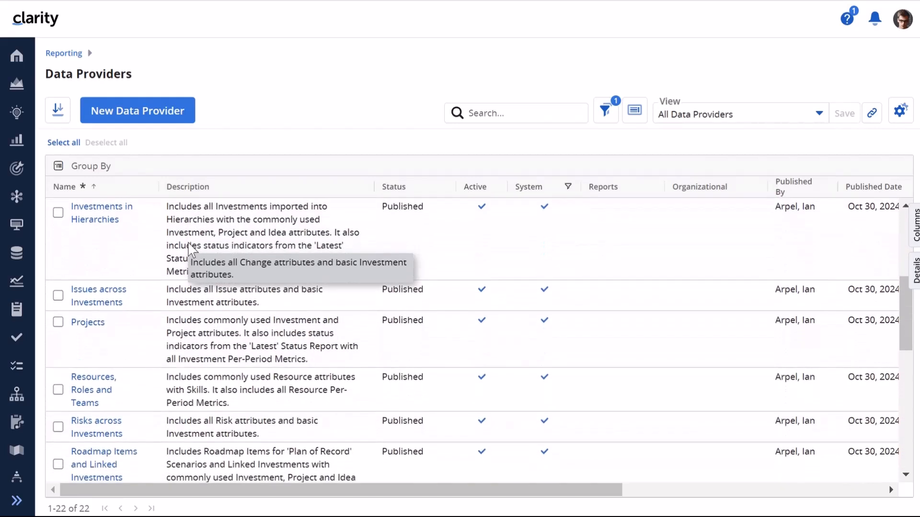
scroll(189, 249, down, 4)
scroll(190, 249, down, 5)
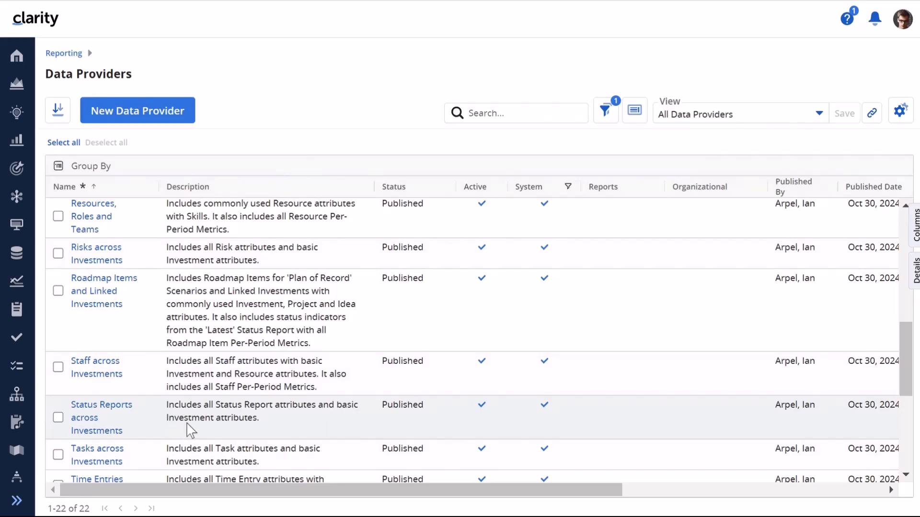
scroll(191, 430, down, 3)
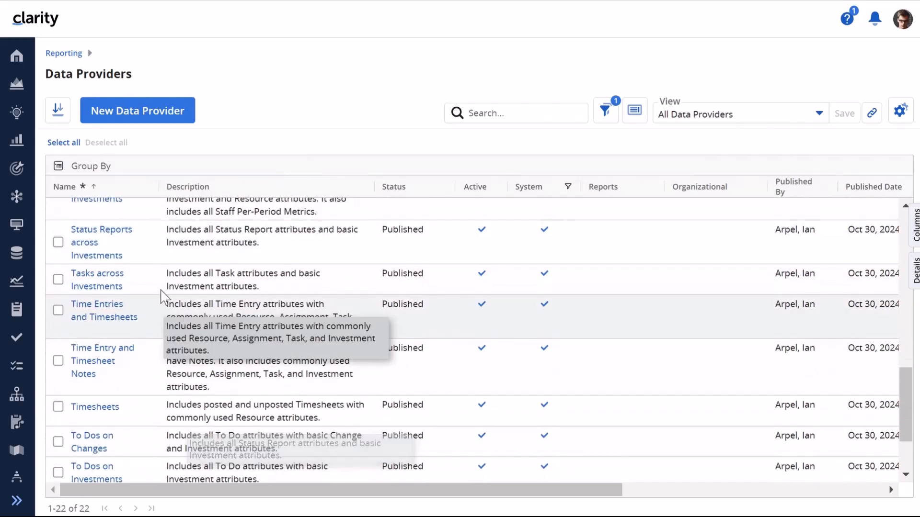
scroll(167, 332, down, 2)
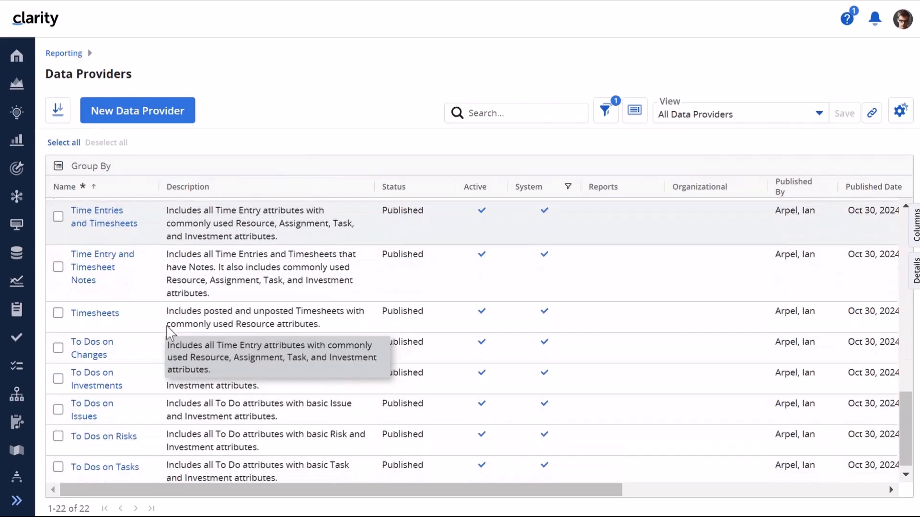